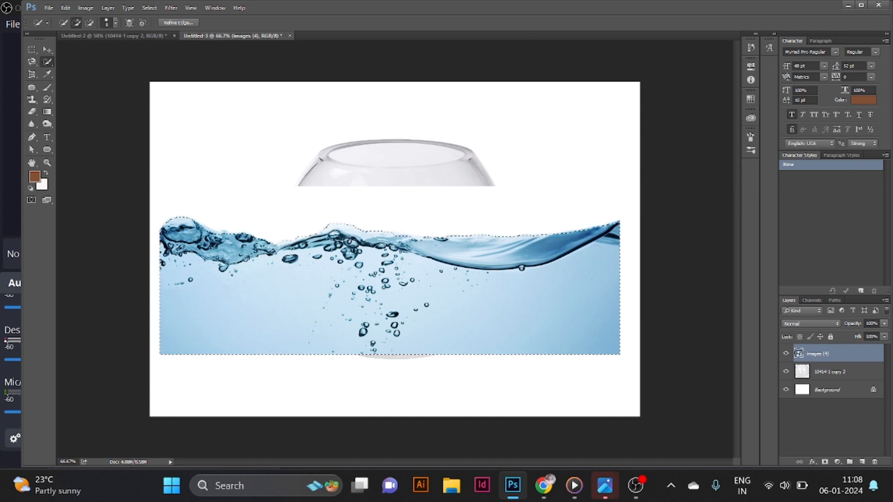
- Mask the water image with the current selection, then enlarge and reposition it to span the width of the bowl
left_click(825, 462)
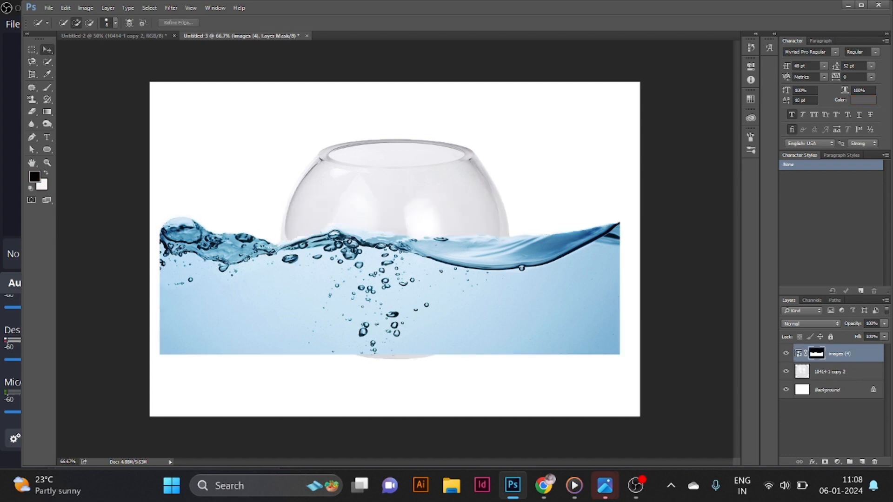
left_click_drag(363, 312, 324, 317)
key("ctrl+t")
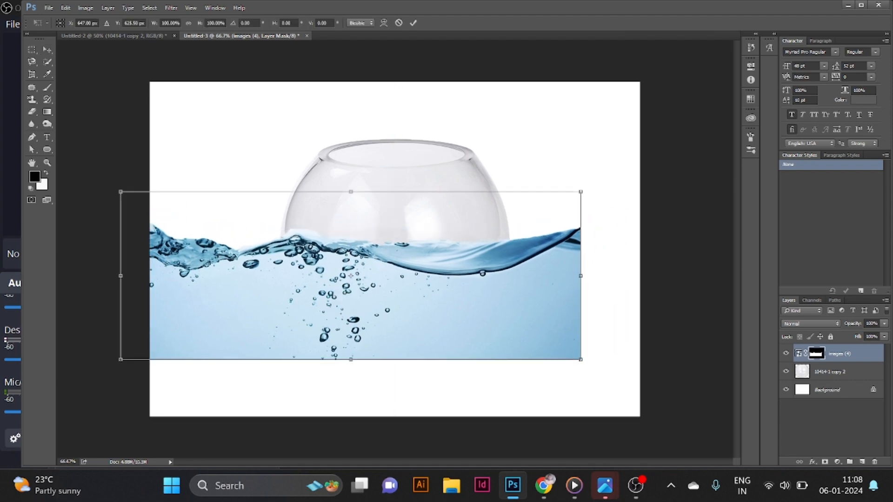
left_click_drag(580, 192, 610, 181)
left_click_drag(504, 270, 480, 267)
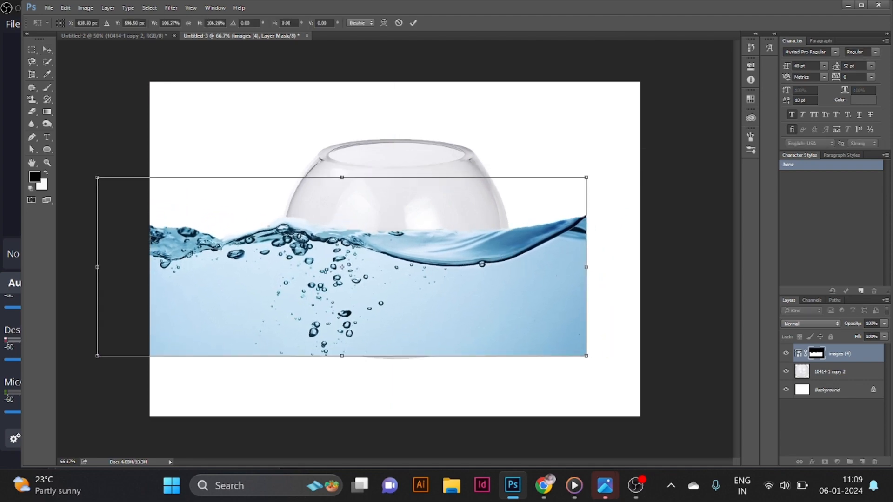
left_click_drag(586, 177, 615, 167)
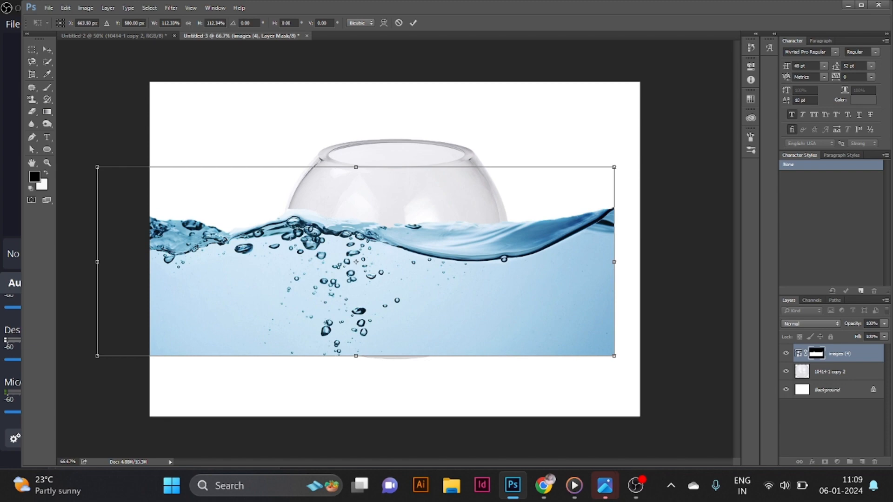
left_click_drag(519, 239, 498, 226)
key("Return")
- Clip the water layer to the bowl layer beneath it
key("ctrl+t")
right_click(837, 353)
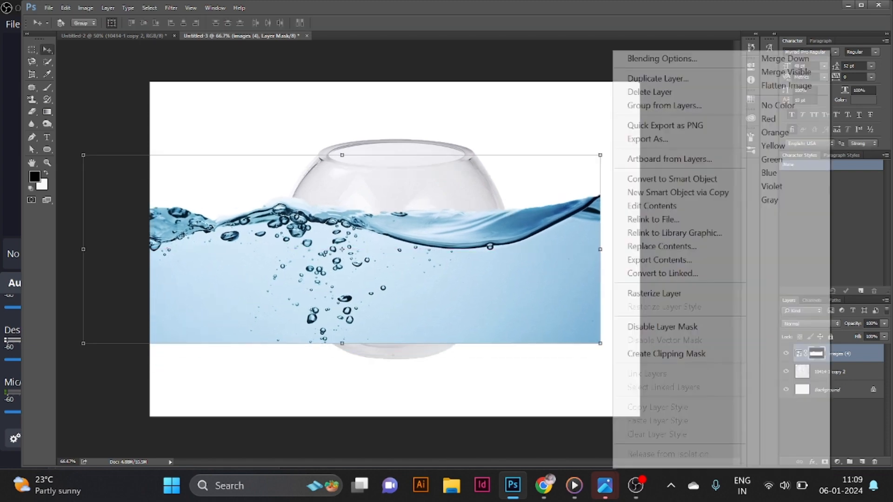
left_click(651, 352)
key("ctrl+t")
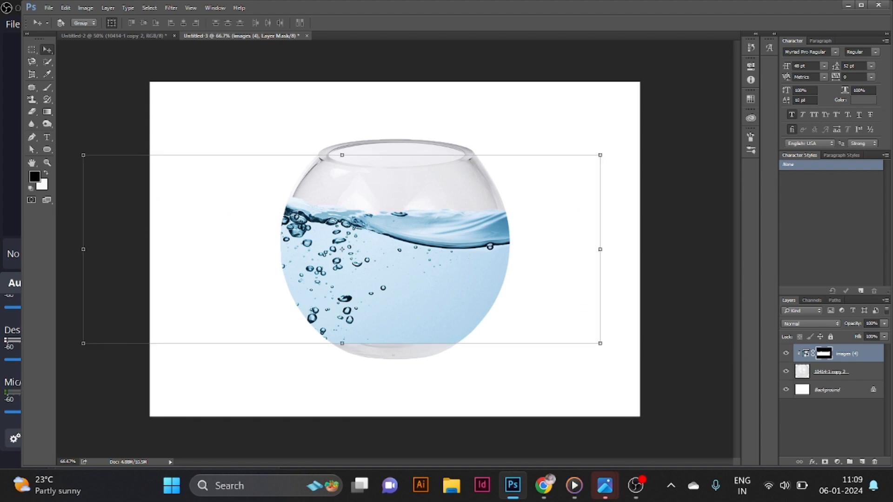
- Try several blend modes on the water layer and settle on Multiply
left_click(811, 324)
left_click(810, 193)
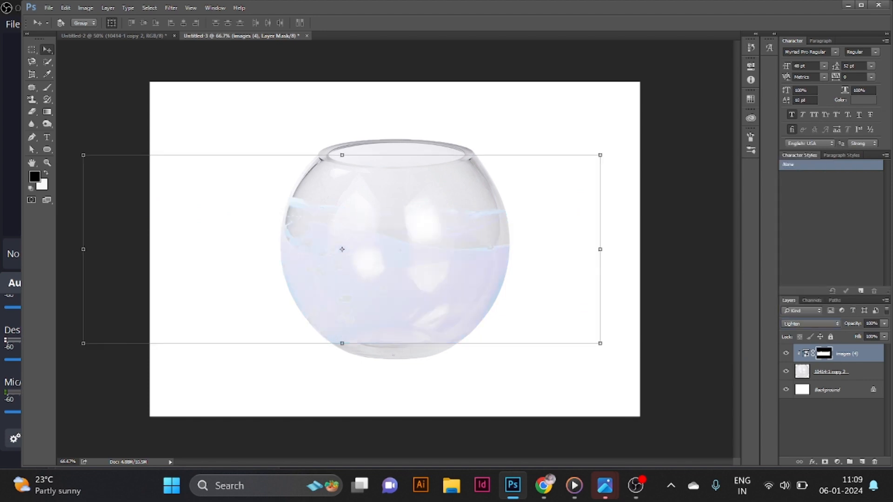
key("Down")
key("Down")
key("Down")
key("Down")
key("Down")
key("Down")
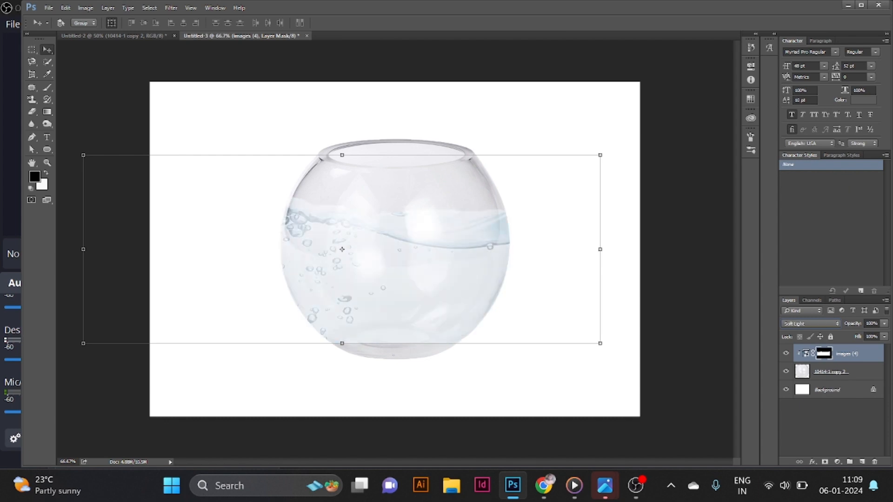
key("Down")
key("Down")
key("Down")
key("Down")
key("Down")
key("Down")
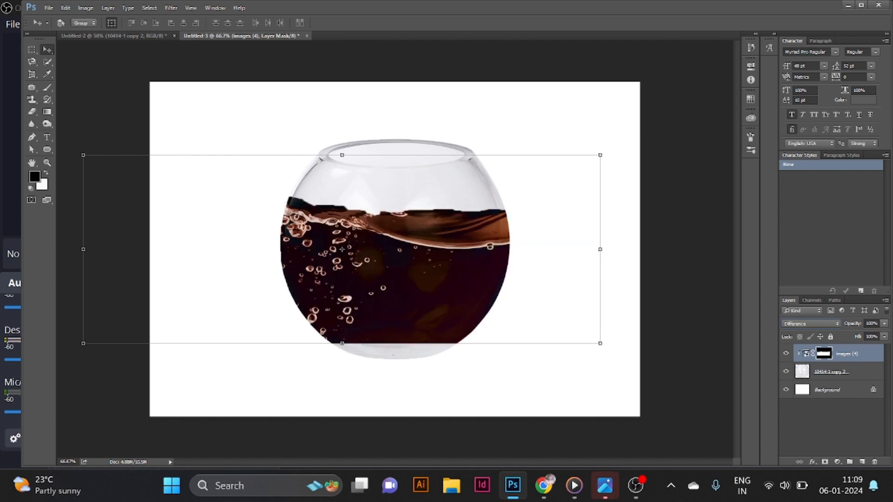
key("Down")
left_click(811, 324)
left_click(811, 160)
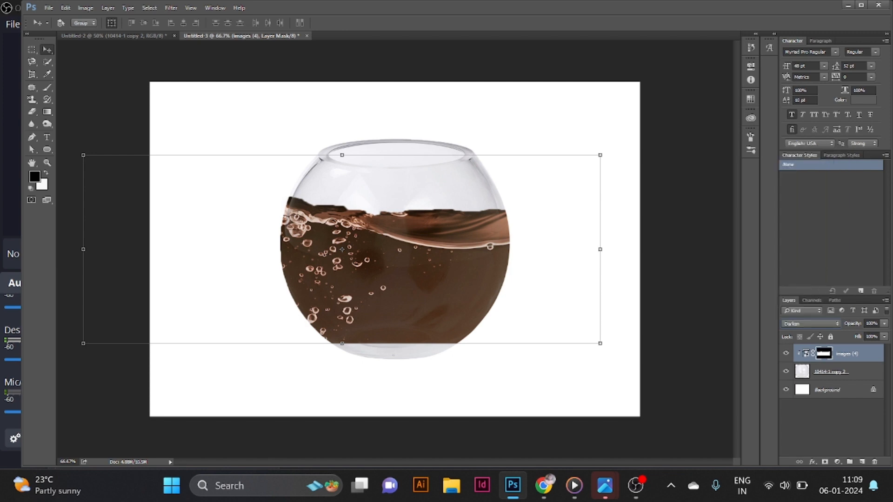
key("Down")
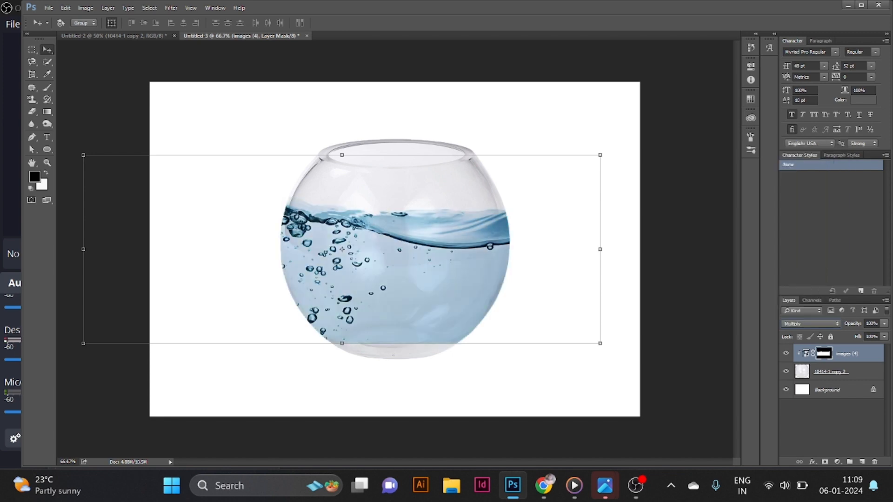
- Paint on the water layer's mask with a 30 px brush at 94% opacity along the bowl's right edge
key("b")
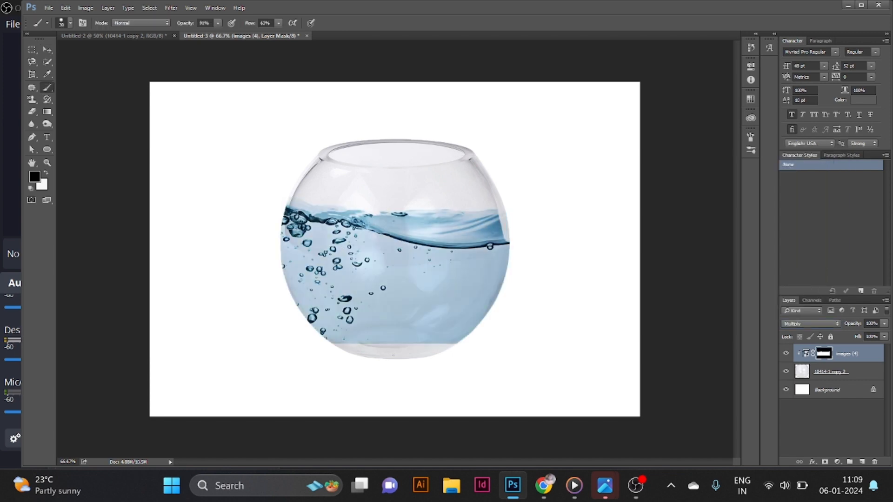
key("ctrl+z")
left_click(71, 23)
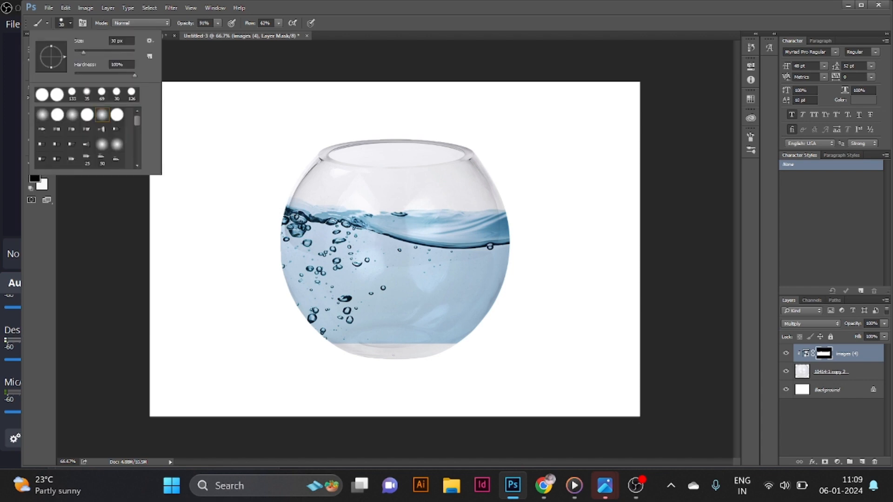
left_click(71, 23)
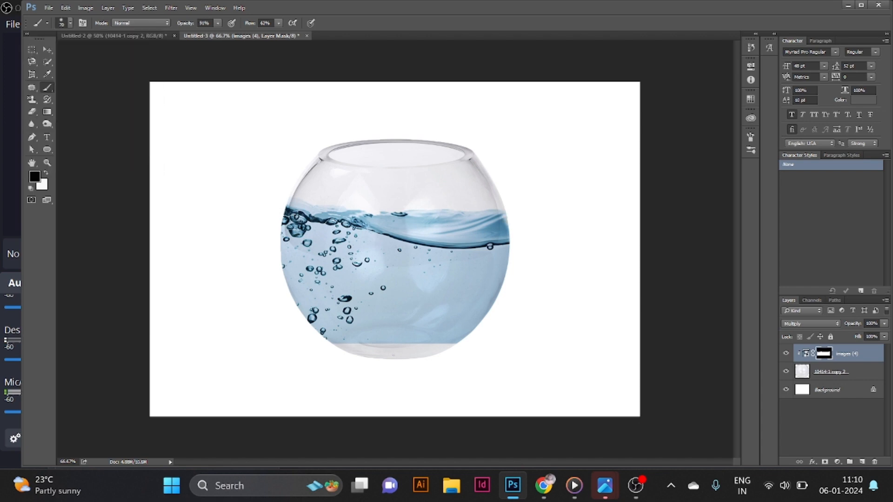
left_click(217, 22)
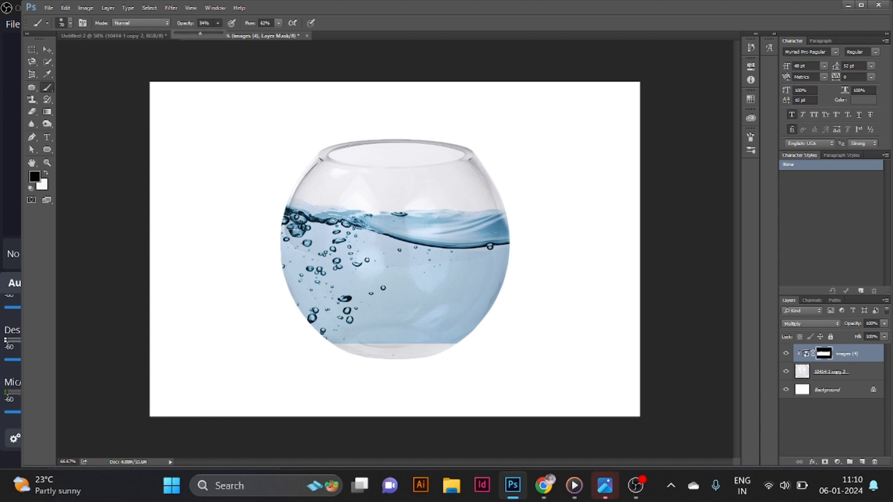
left_click_drag(511, 225, 511, 255)
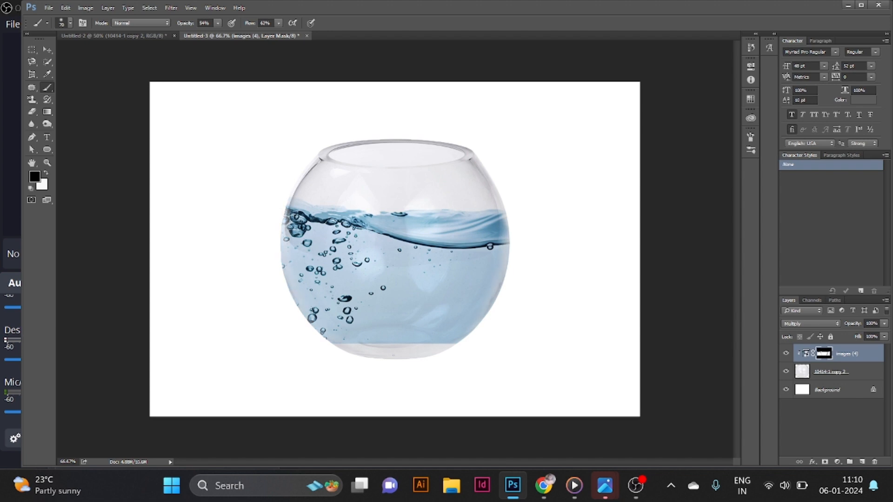
- Move the water layer content down slightly inside the bowl
left_click(807, 354)
key("v")
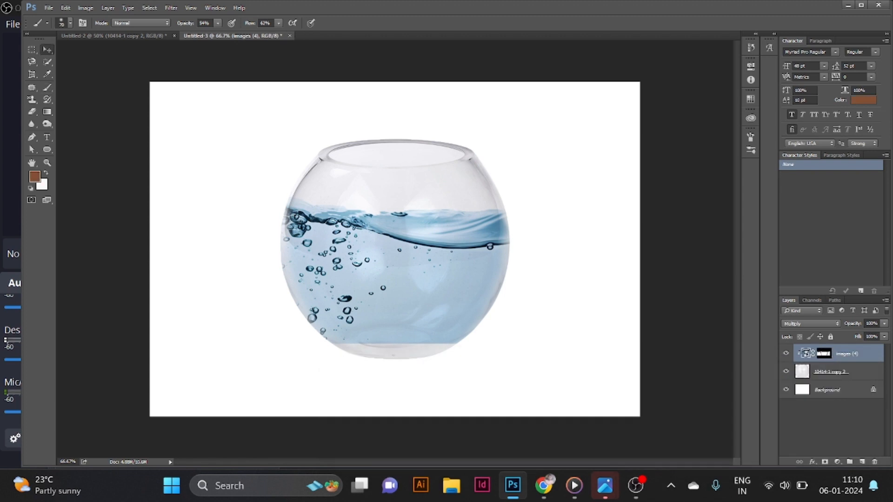
left_click_drag(417, 254, 417, 266)
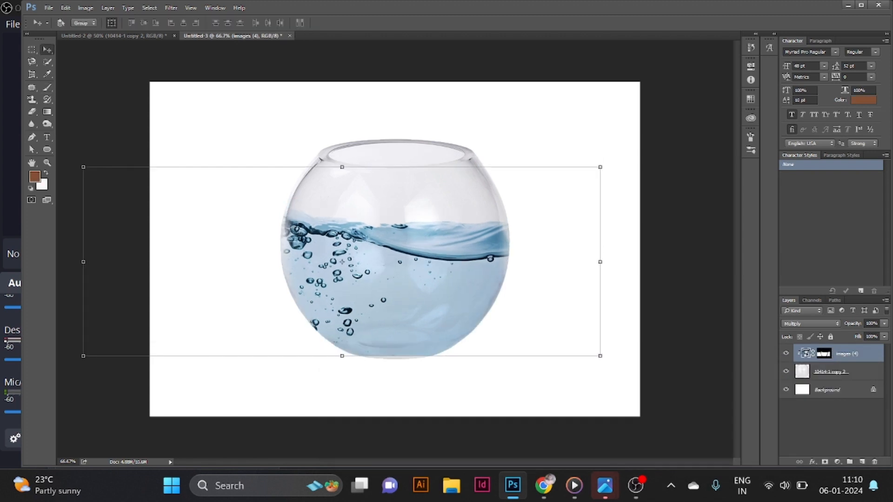
key("Down")
key("Down")
key("Down")
- Bring the ship image into the composition, scaling it to about 24% and setting it on the waves at the right
mouse_move(604, 485)
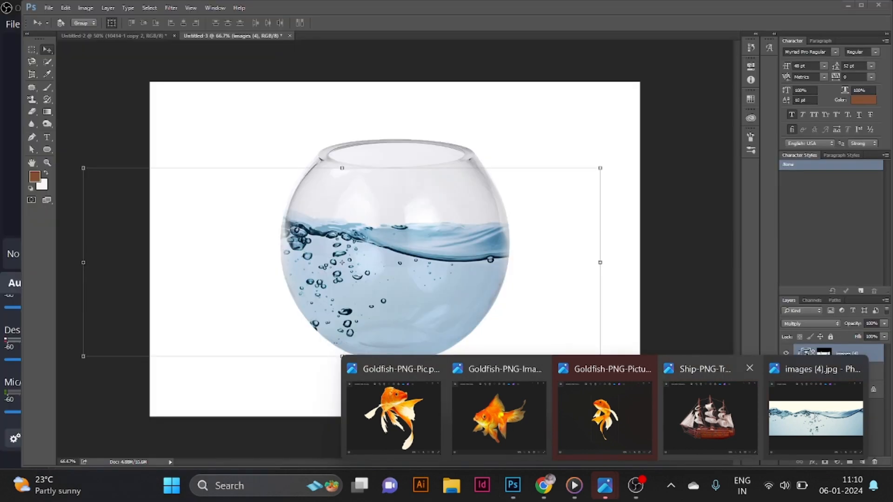
left_click(710, 418)
left_click_drag(418, 270, 649, 283)
left_click_drag(553, 368, 322, 236)
left_click_drag(290, 187, 459, 253)
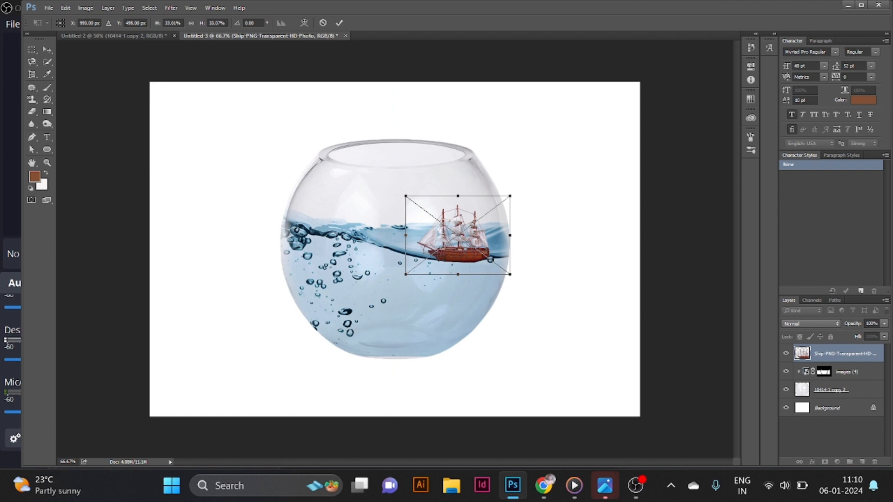
mouse_move(511, 274)
left_mouse_down()
mouse_move(481, 252)
mouse_move(499, 277)
left_mouse_up()
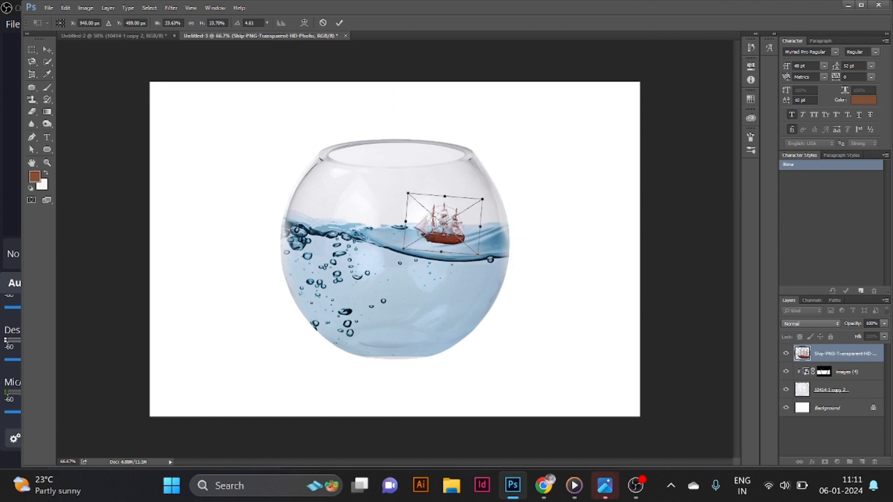
left_click_drag(444, 224, 440, 242)
key("ctrl+z")
left_click_drag(486, 261, 468, 251)
key("Return")
- Shift the ship slightly left, add a layer mask, and paint out its hull's lower edge to sink it into the water
key("ctrl+plus")
key("ctrl+plus")
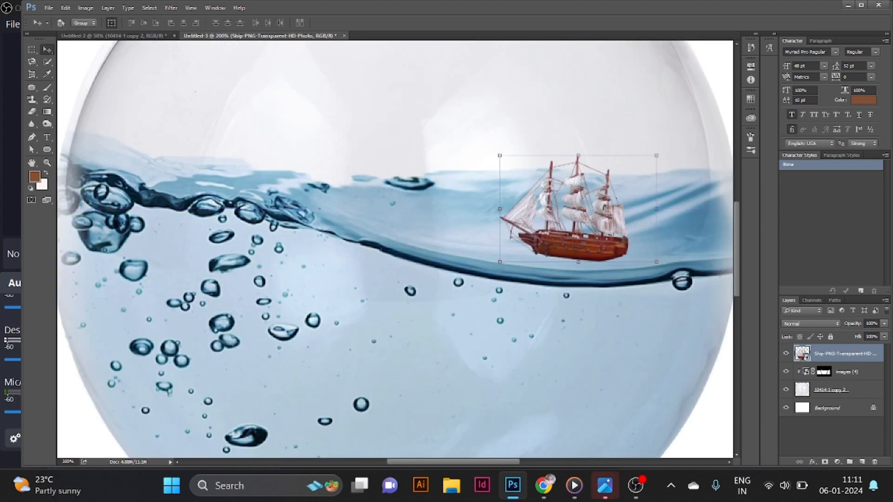
left_click_drag(592, 205, 565, 197)
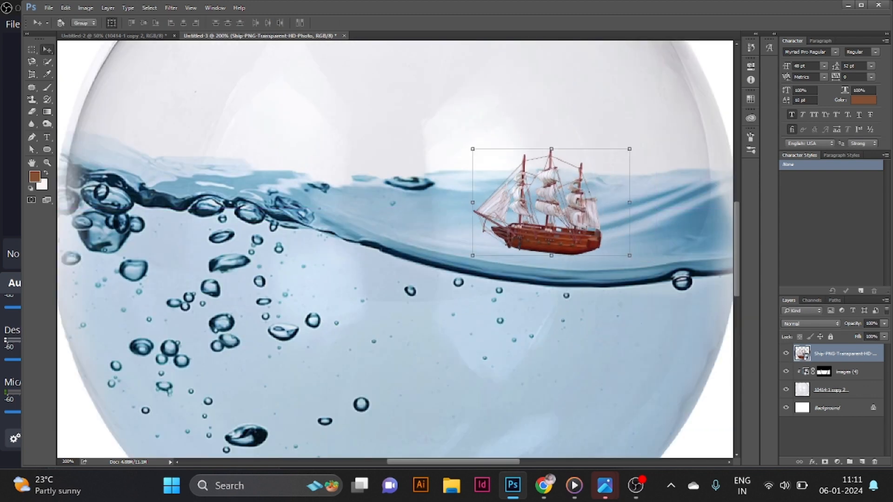
left_click(825, 462)
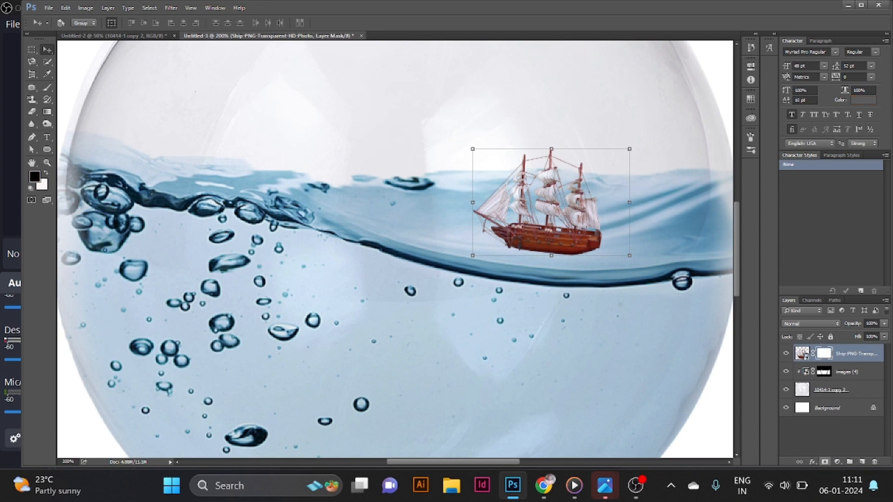
key("b")
left_click_drag(587, 249, 517, 244)
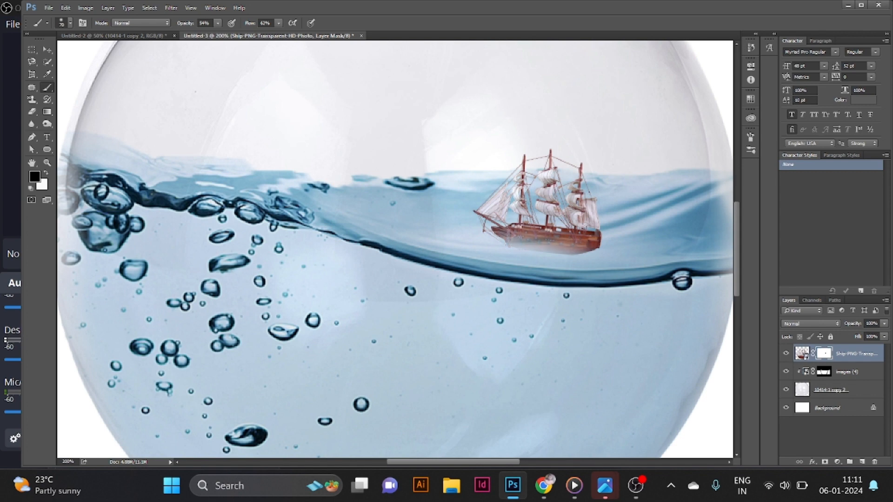
left_click(593, 254)
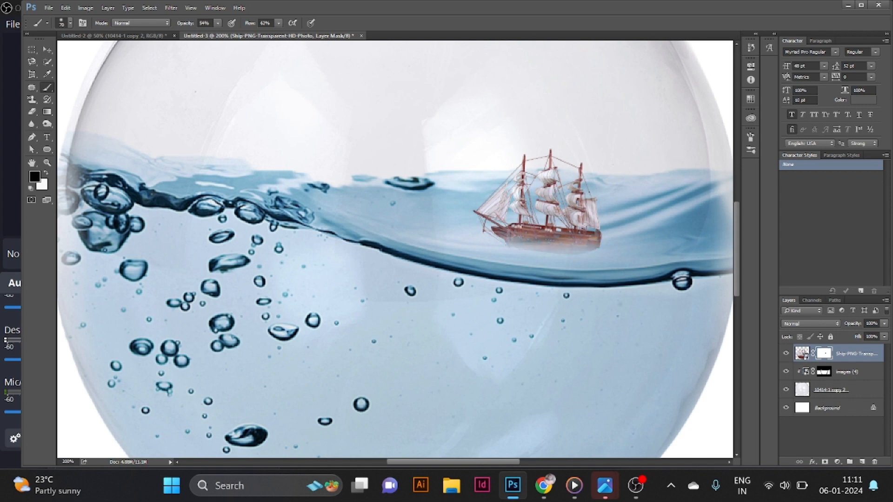
- Scale the ship down further and keep it on the wave at the right
key("v")
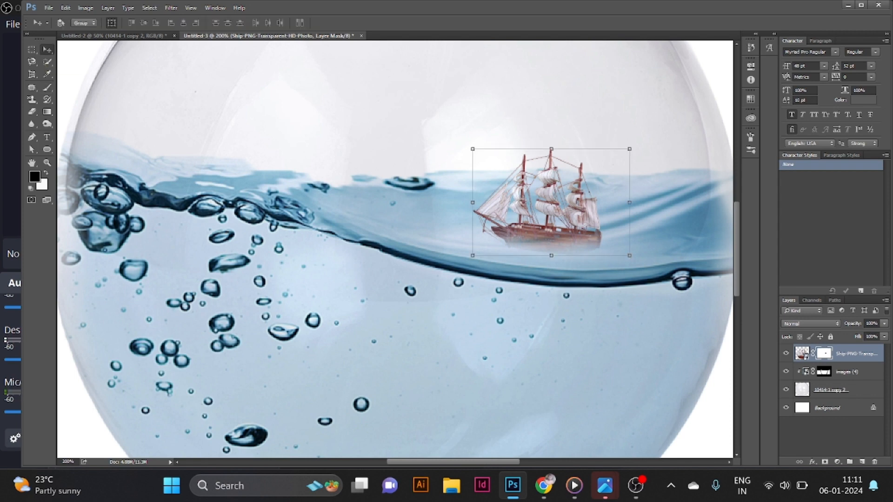
key("ctrl+minus")
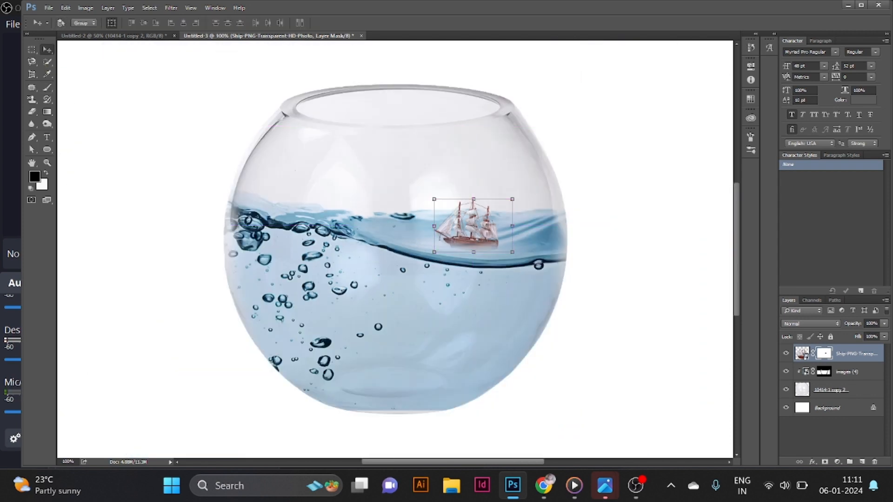
key("ctrl+t")
left_click_drag(432, 187, 448, 200)
key("Return")
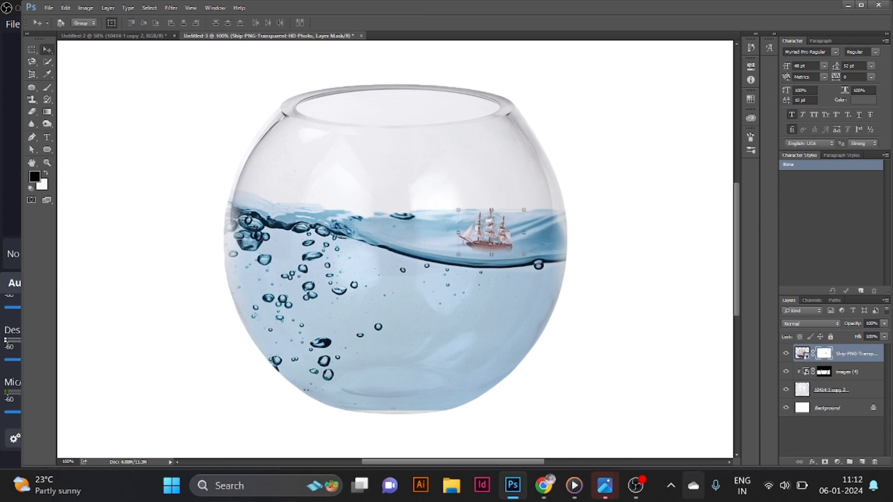
- Bring the first goldfish image into the composition, scale it down, and place it near the water surface at the centre
mouse_move(606, 485)
left_click(605, 414)
left_click_drag(338, 242, 689, 290)
left_click_drag(534, 110, 420, 254)
left_click_drag(316, 278, 377, 220)
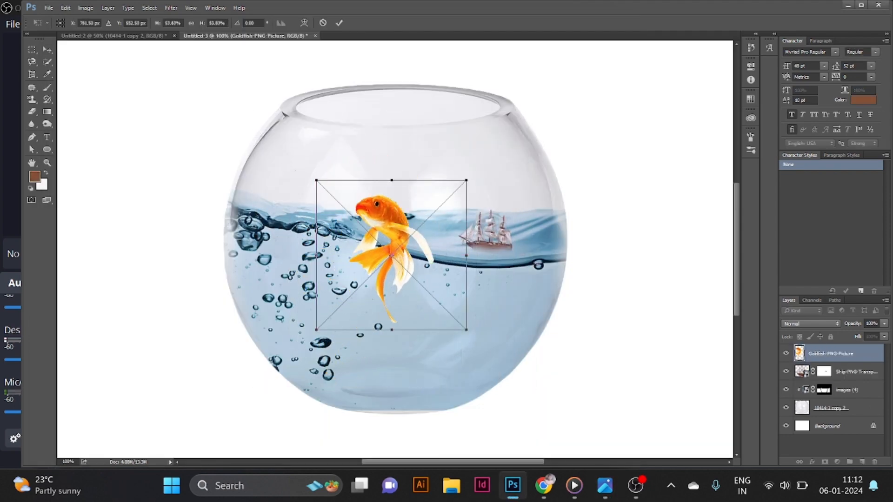
left_click_drag(467, 180, 432, 214)
left_click_drag(383, 244, 398, 233)
key("Return")
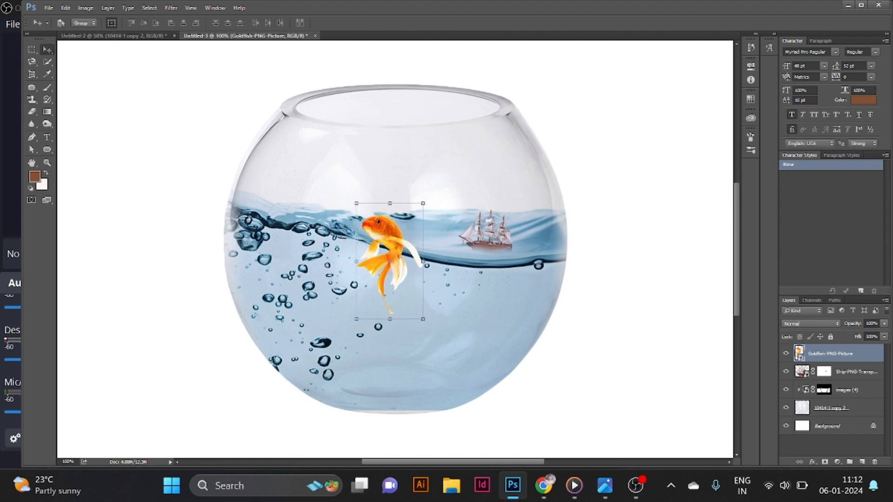
- Copy the second goldfish image and paste it into the fishbowl composition
mouse_move(635, 486)
mouse_move(605, 486)
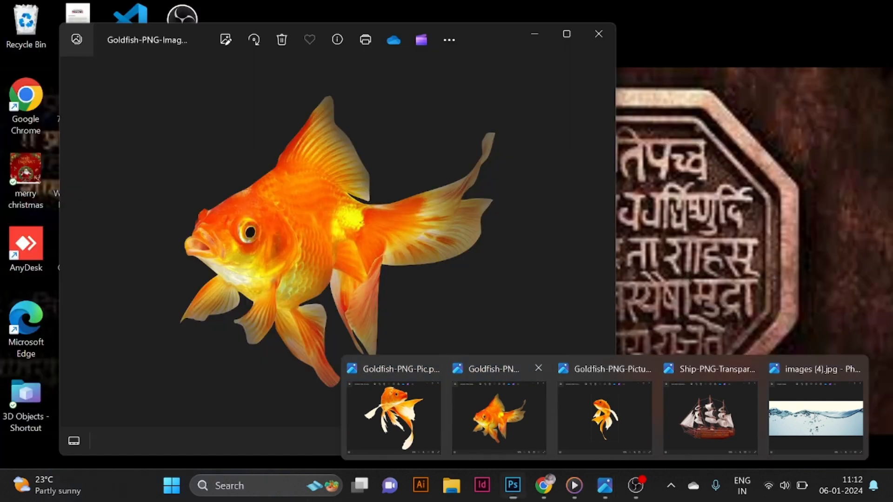
left_click(499, 418)
key("ctrl+c")
key("alt+Tab")
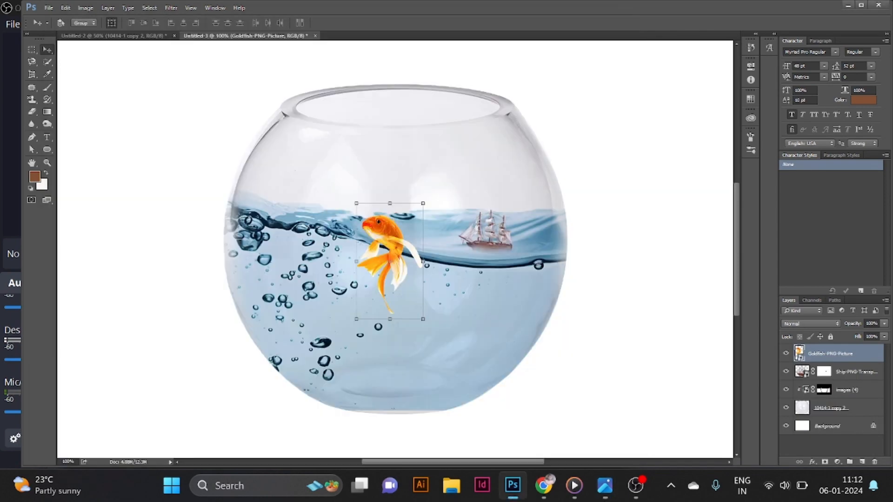
key("ctrl+v")
- Scale the second goldfish down to about 28%, rotate it about 16°, and place it in the lower right of the bowl
left_click_drag(513, 140, 364, 279)
left_click_drag(301, 329, 419, 331)
left_click_drag(486, 276, 495, 294)
left_click_drag(443, 323, 471, 309)
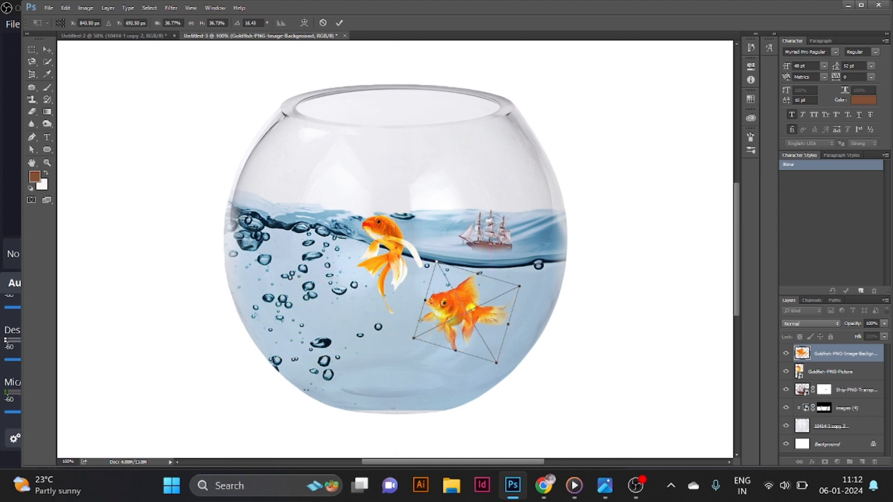
left_click_drag(436, 261, 450, 283)
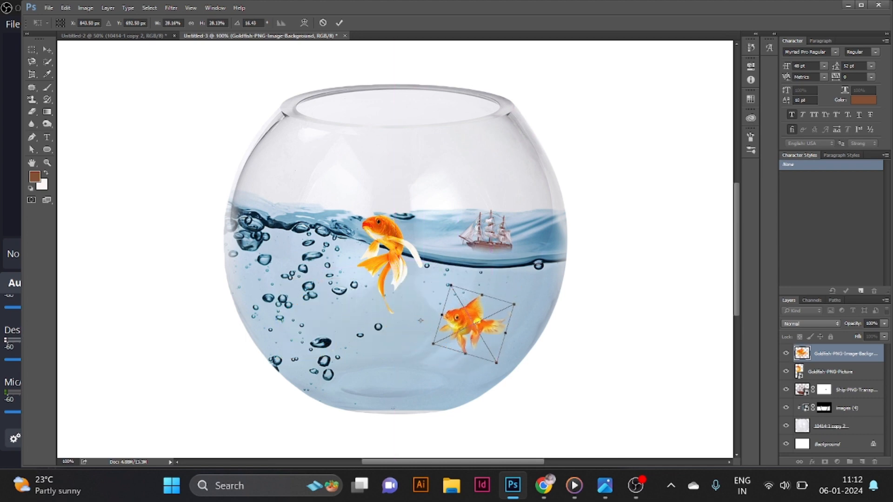
key("Return")
- Bring in a third goldfish image, scale it down to about 15%, and place it in the lower left of the bowl
mouse_move(606, 486)
left_click(393, 416)
left_click_drag(320, 210, 629, 261)
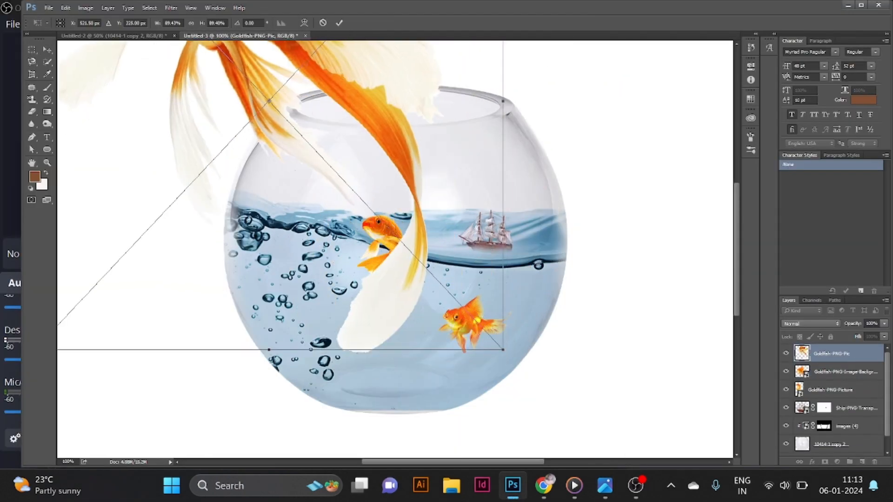
left_click_drag(508, 355, 314, 149)
left_click_drag(278, 72, 447, 298)
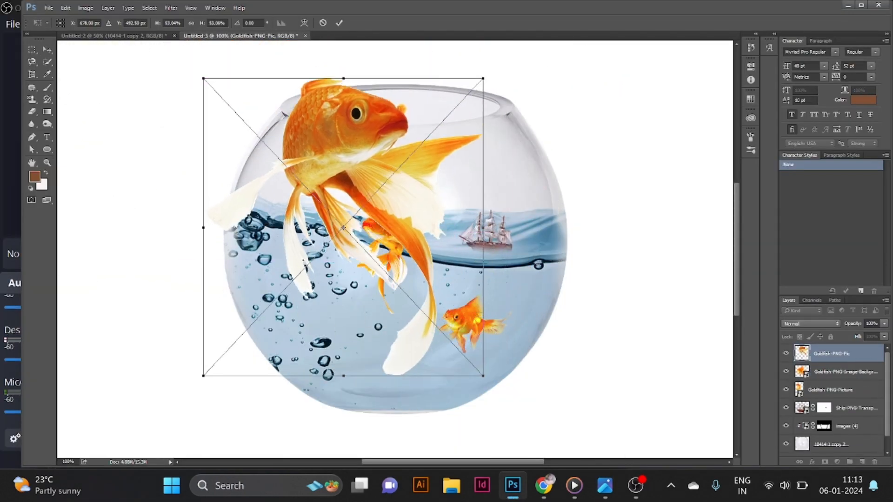
left_click_drag(204, 78, 387, 274)
left_click_drag(438, 318, 310, 311)
left_click_drag(260, 262, 303, 303)
key("Return")
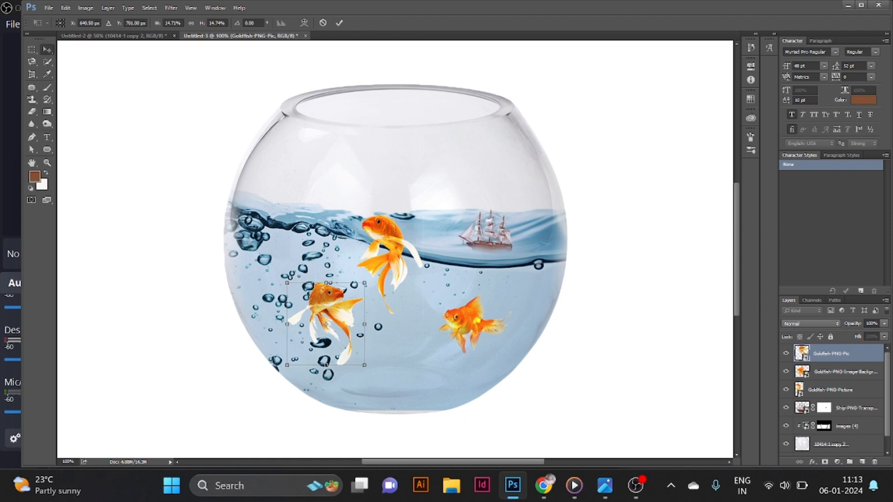
- Slightly resize and reposition the first goldfish near the water surface
left_click(471, 322, "ctrl")
left_click(389, 240, "ctrl")
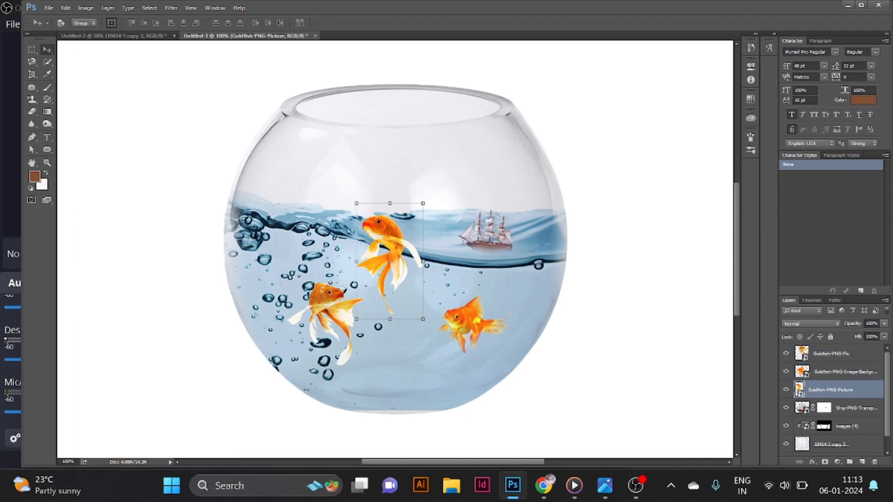
left_click_drag(389, 240, 390, 240)
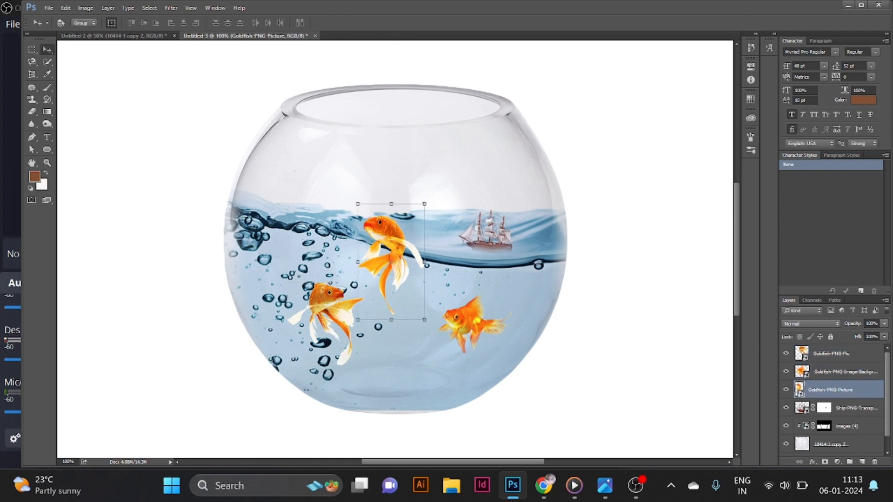
left_click_drag(358, 204, 334, 205)
key("ctrl+z")
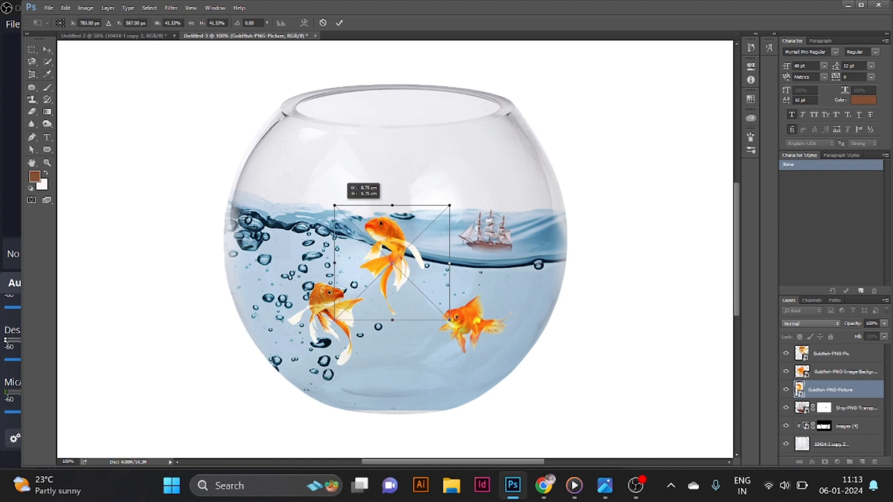
key("Return")
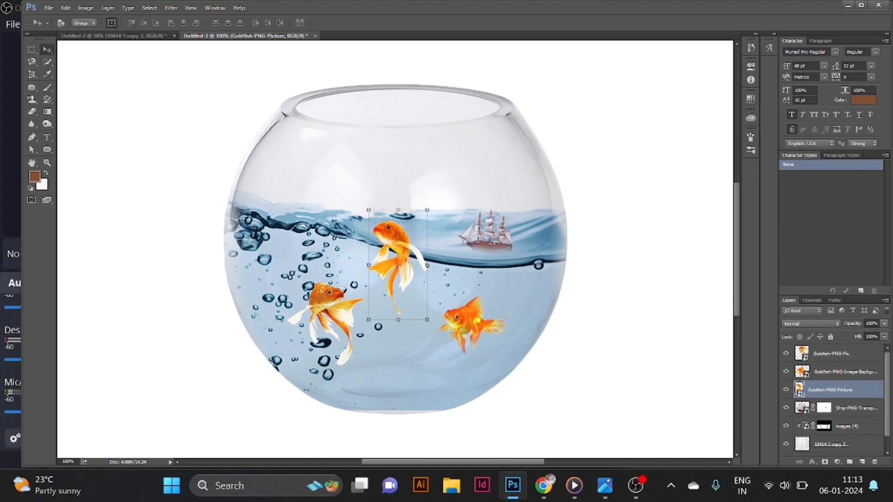
- Duplicate the water layer and move the copy to the top of the layer stack
left_click(841, 429)
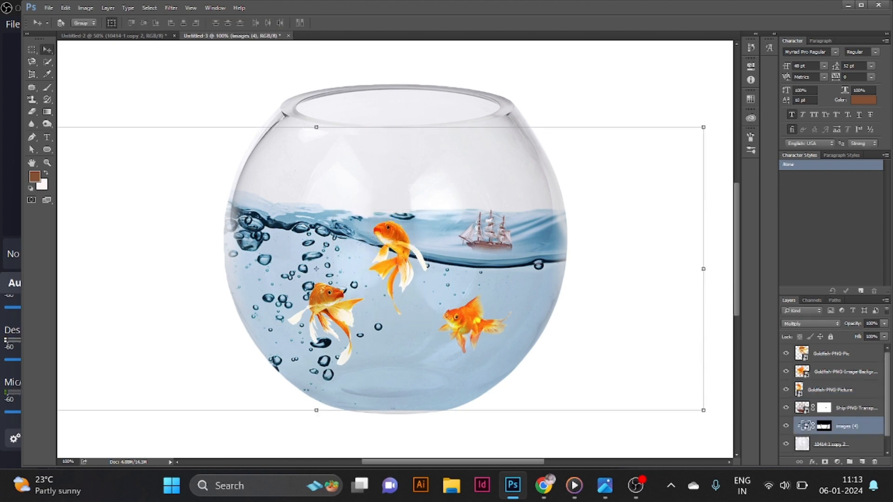
key("ctrl+j")
left_click_drag(841, 394, 841, 353)
- Try several blend modes on the water copy and set it to Linear Burn
left_click(811, 324)
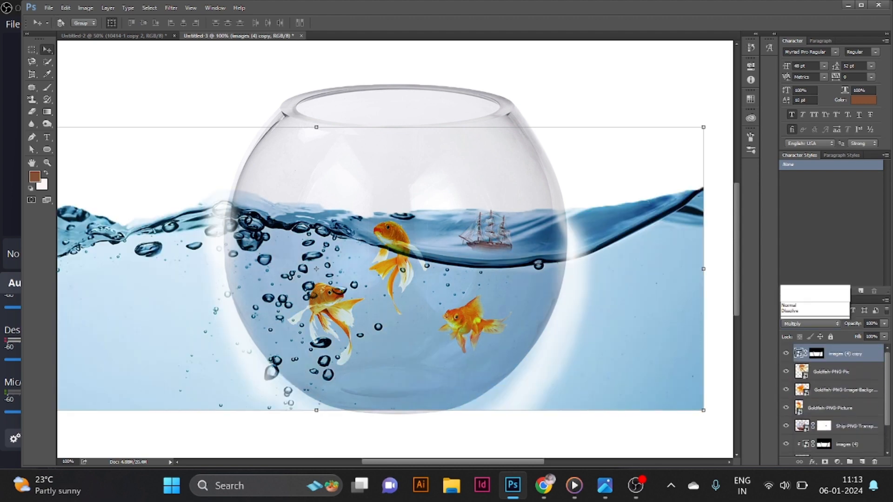
left_click(805, 172)
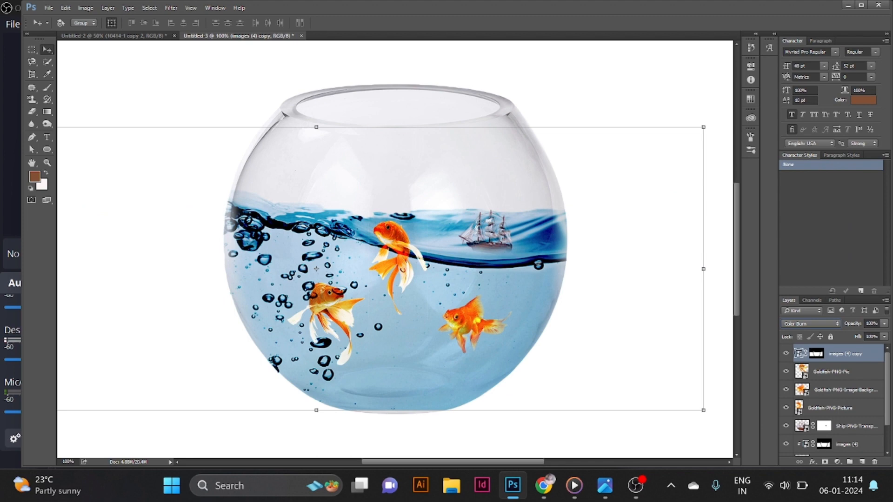
left_click(811, 324)
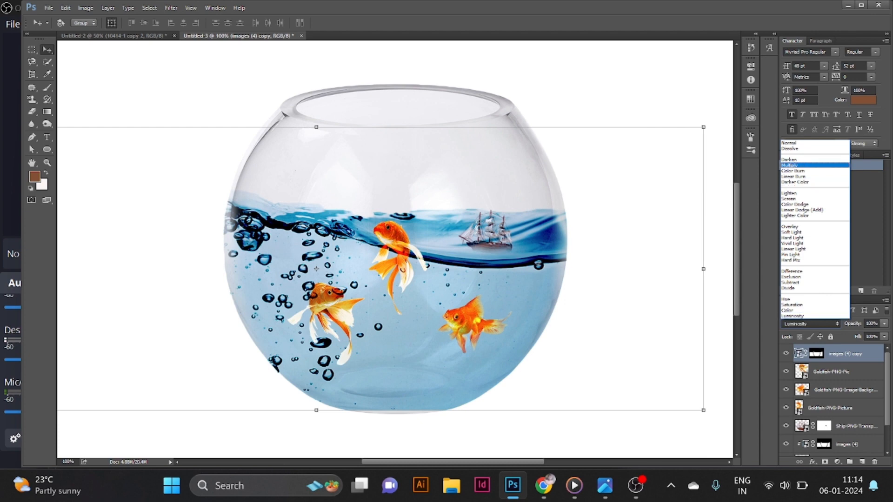
left_click(800, 193)
key("Down")
key("Down")
key("Down")
key("Down")
key("Down")
key("Down")
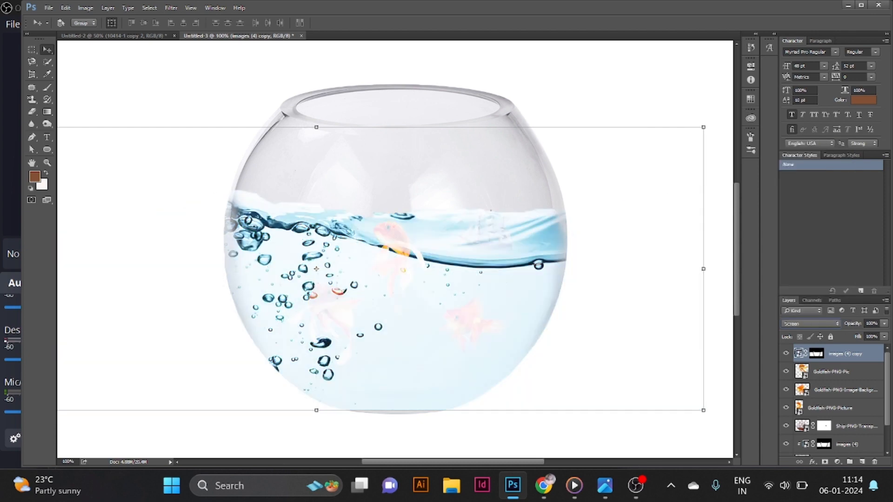
key("Down")
key("Down")
key("Down")
key("Down")
key("Down")
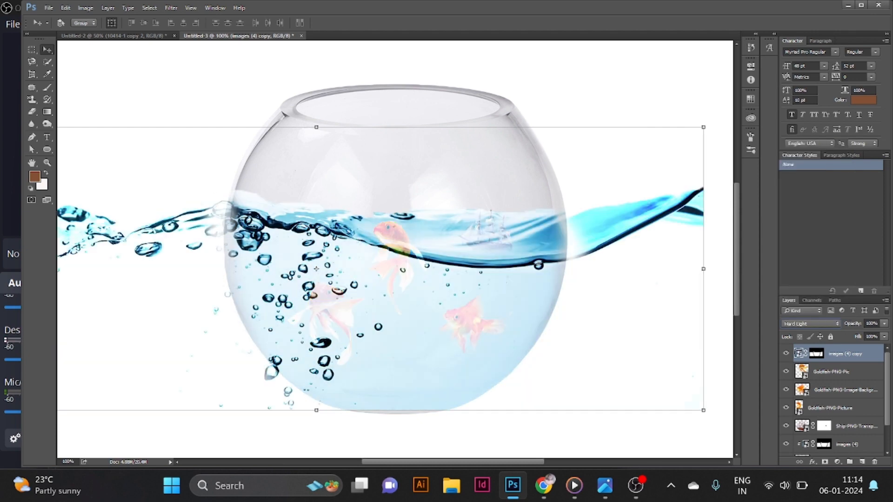
key("Down")
key("Down")
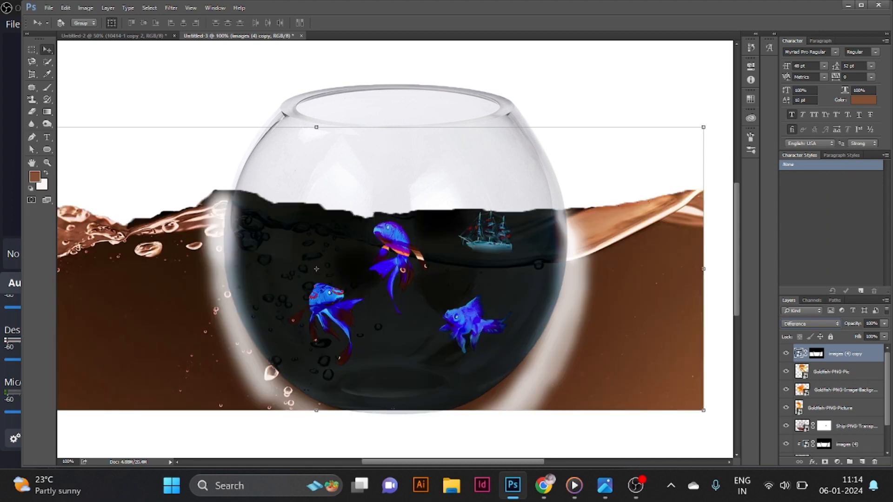
key("Up")
key("Up")
key("Up")
key("Up")
key("Up")
key("Up")
key("Up")
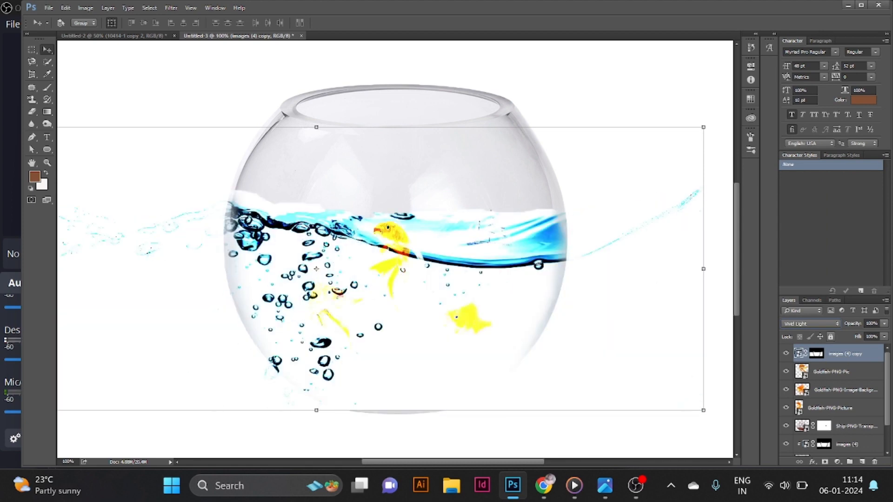
key("Up")
key("Up")
key("Up")
key("Up")
key("Up")
key("Up")
key("Up")
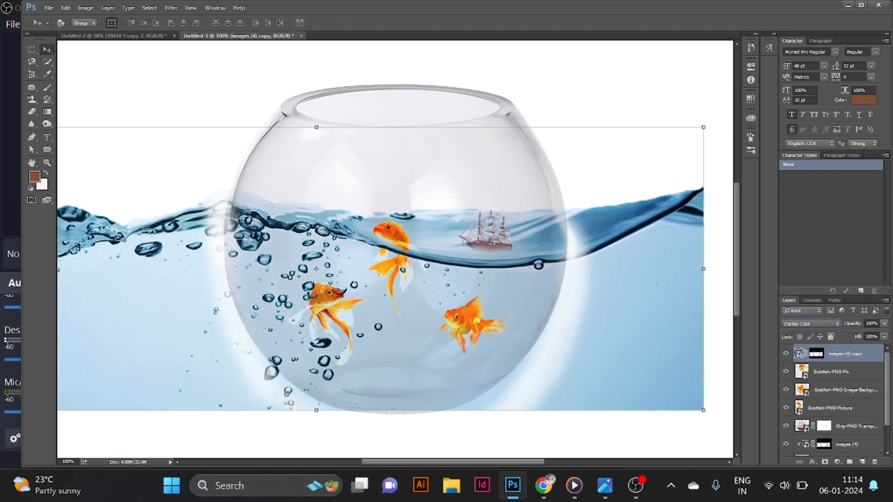
key("Up")
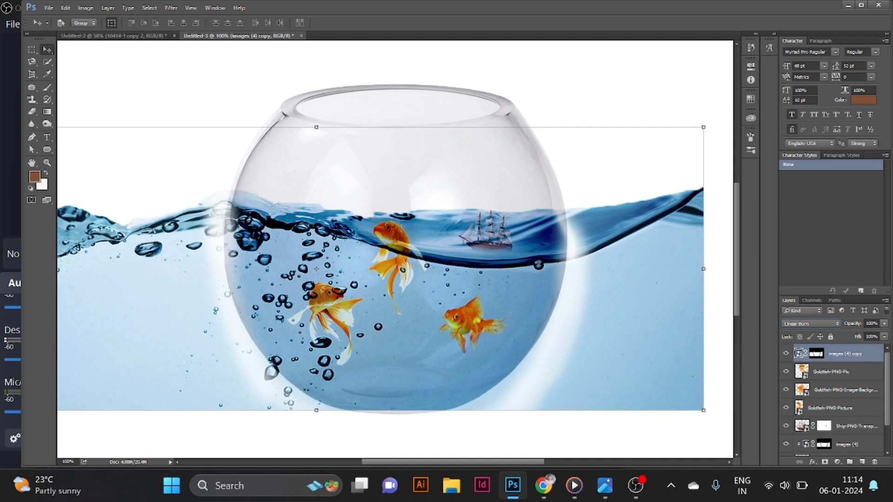
- Paint on the water copy's layer mask with a large black brush to hide the water outside the bowl
left_click(816, 354)
key("b")
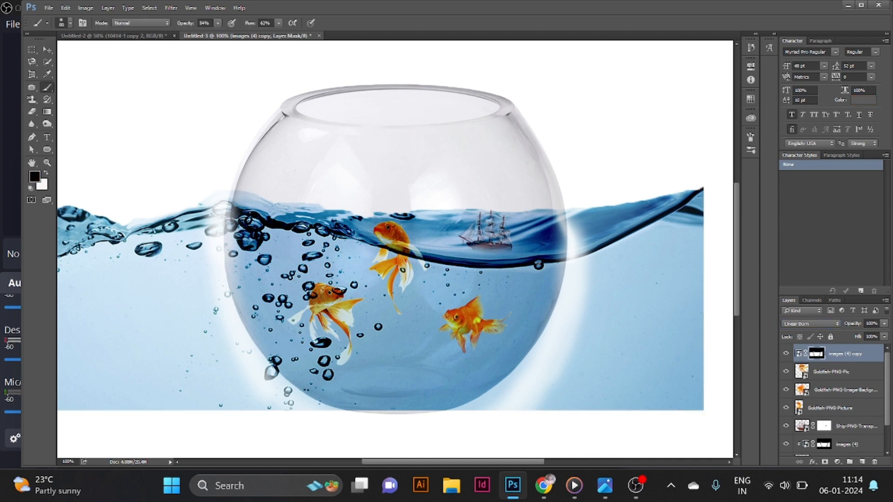
key("bracketright")
key("bracketright")
key("bracketright")
key("bracketright")
key("bracketright")
key("bracketright")
key("bracketright")
key("bracketright")
key("bracketright")
mouse_move(94, 205)
left_mouse_down()
mouse_move(83, 266)
mouse_move(117, 375)
mouse_move(93, 237)
mouse_move(138, 320)
mouse_move(168, 260)
mouse_move(166, 218)
mouse_move(165, 331)
mouse_move(149, 227)
mouse_move(85, 227)
mouse_move(116, 371)
mouse_move(89, 392)
mouse_move(202, 384)
mouse_move(194, 409)
mouse_move(238, 428)
mouse_move(191, 397)
mouse_move(406, 449)
mouse_move(645, 253)
mouse_move(656, 400)
mouse_move(518, 141)
left_mouse_up()
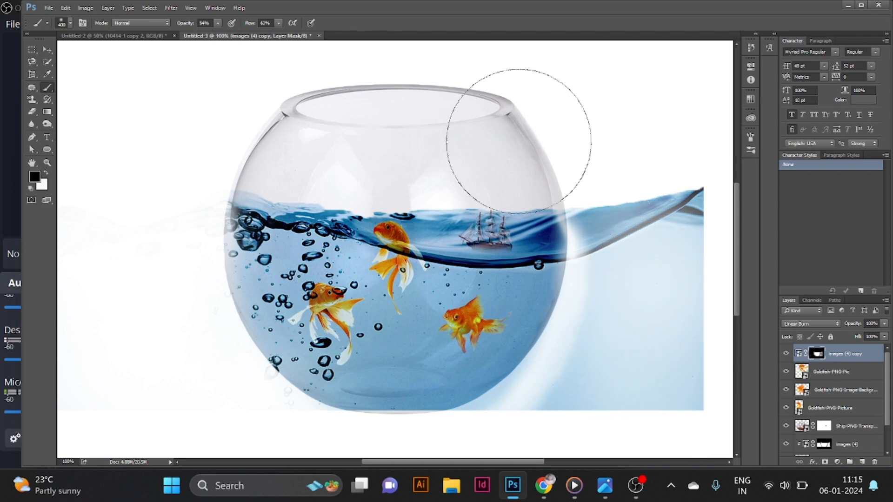
- Lower the brush opacity to 83% and keep masking out the water around the bowl
left_click(218, 23)
left_click(218, 23)
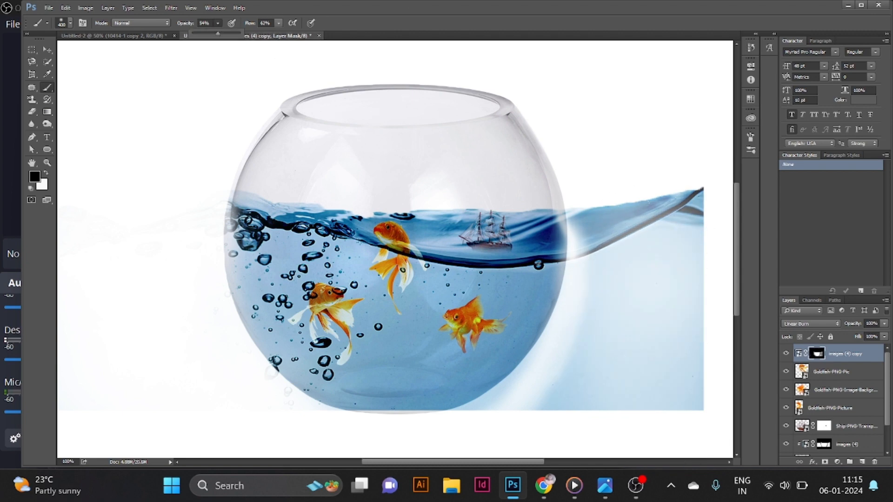
left_click_drag(221, 33, 231, 34)
mouse_move(608, 210)
left_mouse_down()
mouse_move(662, 249)
mouse_move(662, 196)
mouse_move(640, 208)
mouse_move(652, 329)
mouse_move(644, 369)
mouse_move(657, 379)
mouse_move(590, 385)
mouse_move(608, 215)
mouse_move(624, 194)
left_mouse_up()
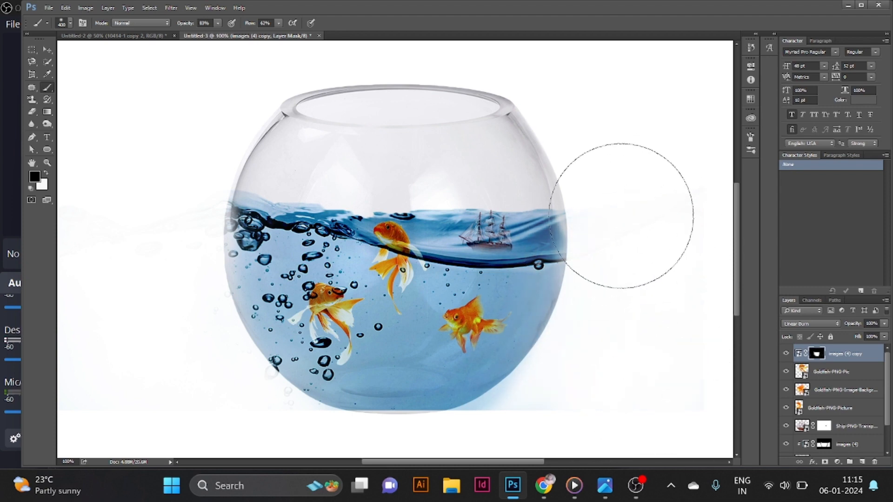
mouse_move(395, 120)
left_mouse_down()
mouse_move(521, 115)
mouse_move(345, 138)
mouse_move(299, 130)
mouse_move(563, 118)
mouse_move(592, 129)
mouse_move(486, 121)
left_mouse_up()
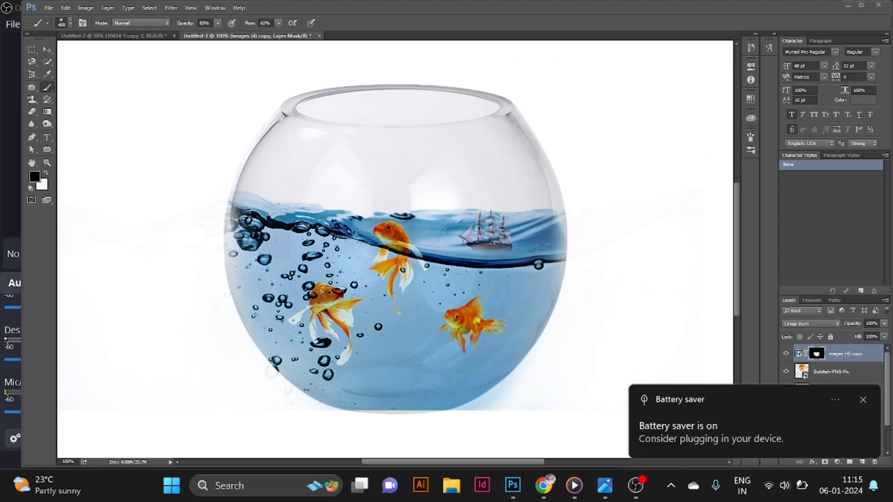
left_click(863, 401)
left_click_drag(545, 386, 503, 403)
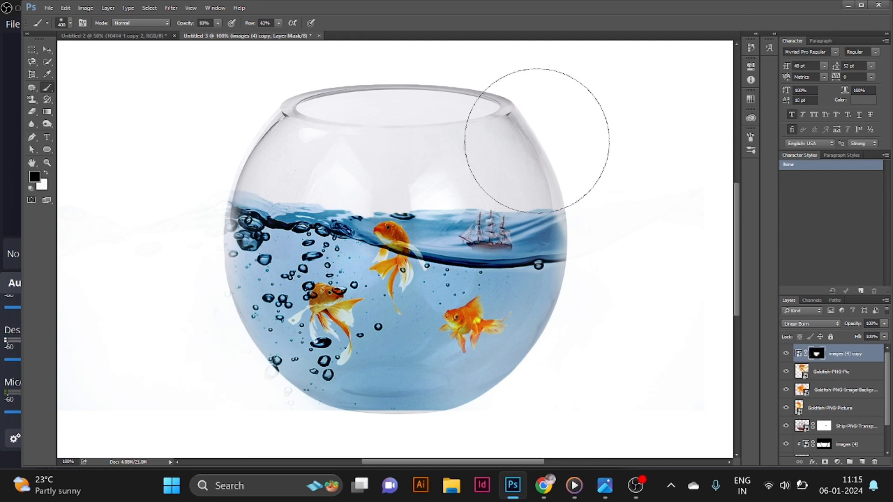
left_click_drag(396, 165, 394, 166)
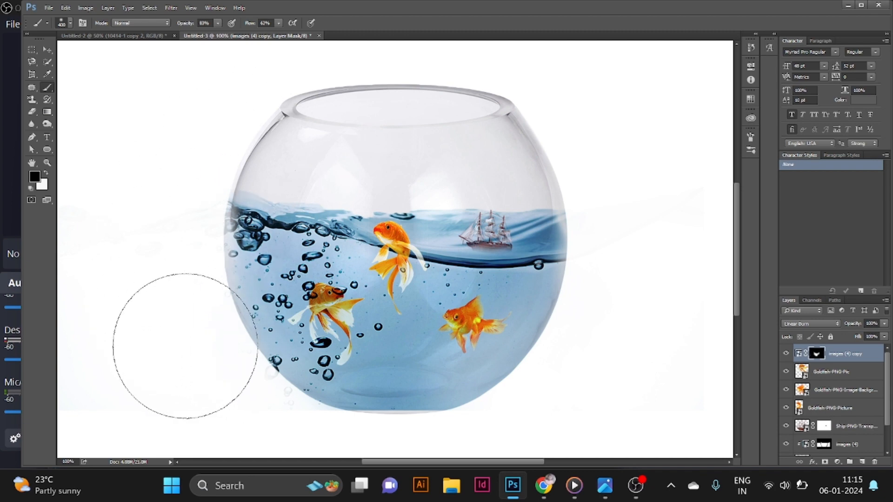
- Fit the canvas in view and mask out the remaining water at the canvas's left edge
left_click(266, 461)
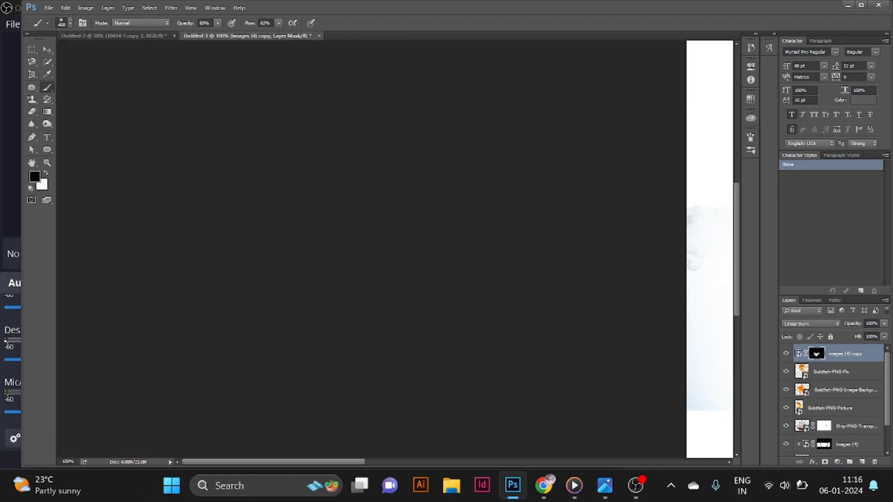
key("ctrl+0")
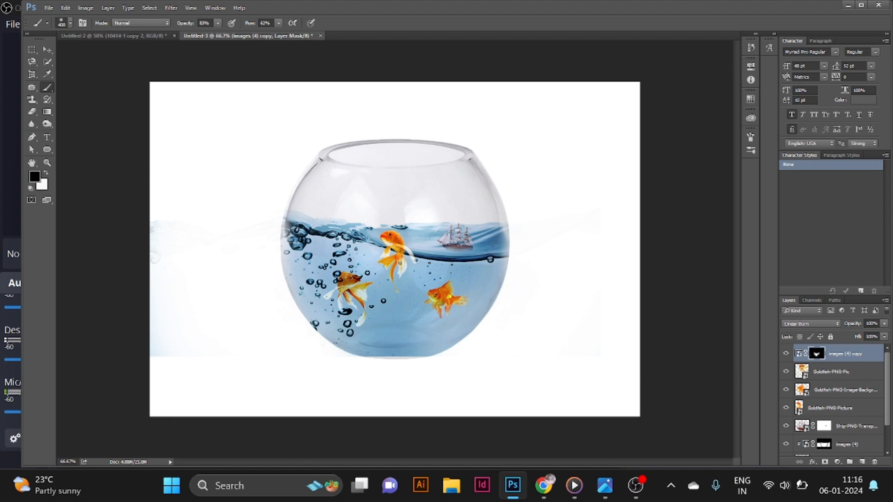
left_click_drag(156, 326, 156, 254)
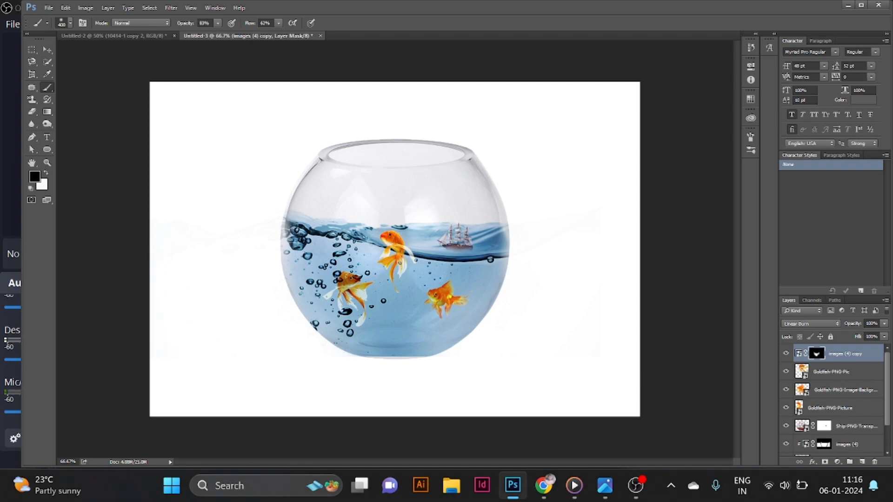
- Duplicate the glass bowl layer and move the copy to the top of the layer stack
left_click(846, 427)
scroll(847, 427, "down", 3)
left_click(846, 429)
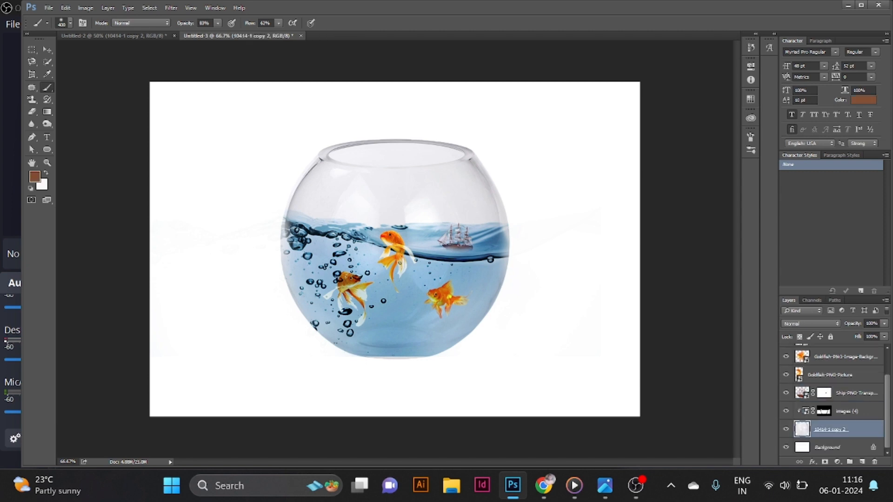
key("ctrl+j")
key("ctrl+bracketright")
key("ctrl+bracketright")
key("ctrl+bracketright")
key("ctrl+bracketright")
key("ctrl+bracketright")
key("ctrl+bracketright")
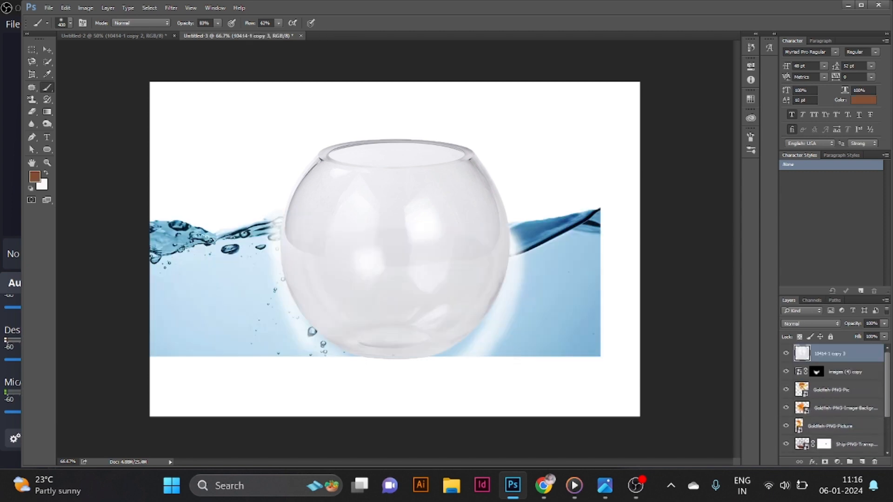
- Create a clipping mask for the images (4) water layer
scroll(832, 411, "down", 3)
left_click(832, 411)
right_click(833, 411)
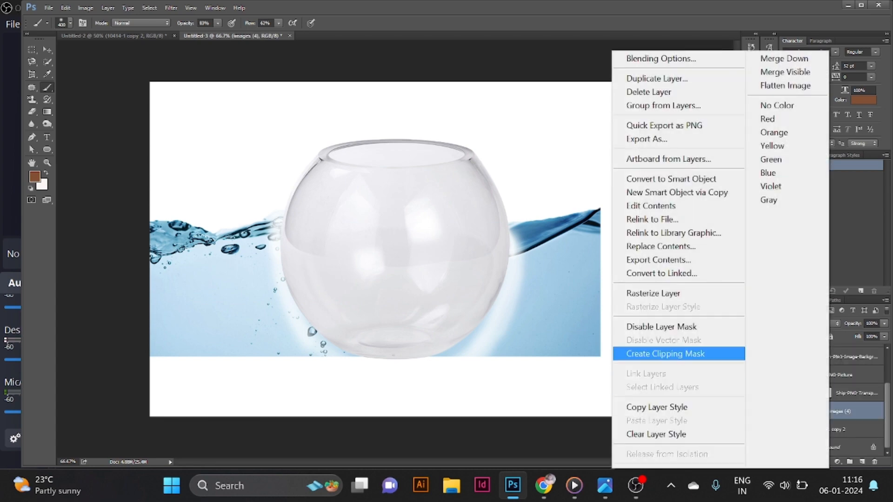
left_click(698, 354)
- Set the top glass bowl copy's blend mode to Color Burn
scroll(832, 400, "up", 3)
left_click(837, 354)
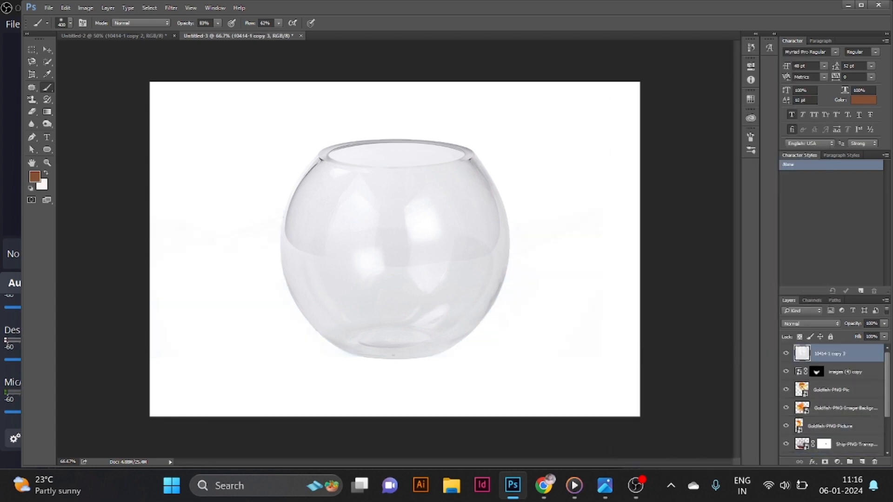
left_click(811, 324)
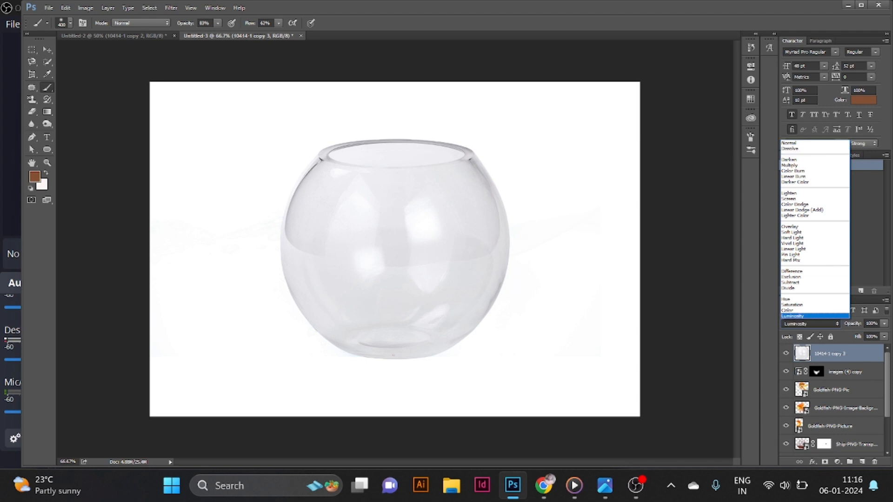
left_click(811, 159)
key("Down")
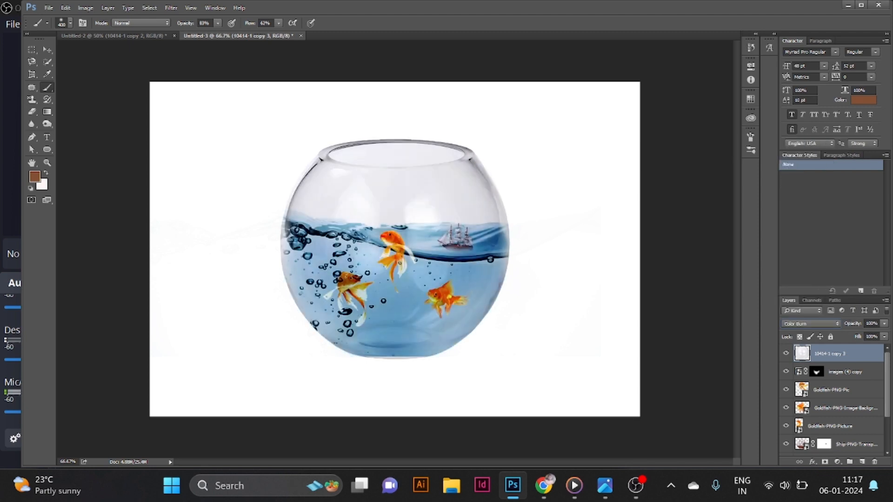
- Paint on the images (4) layer mask to hide stray water along the bowl's left and right edges
scroll(832, 399, "down", 1)
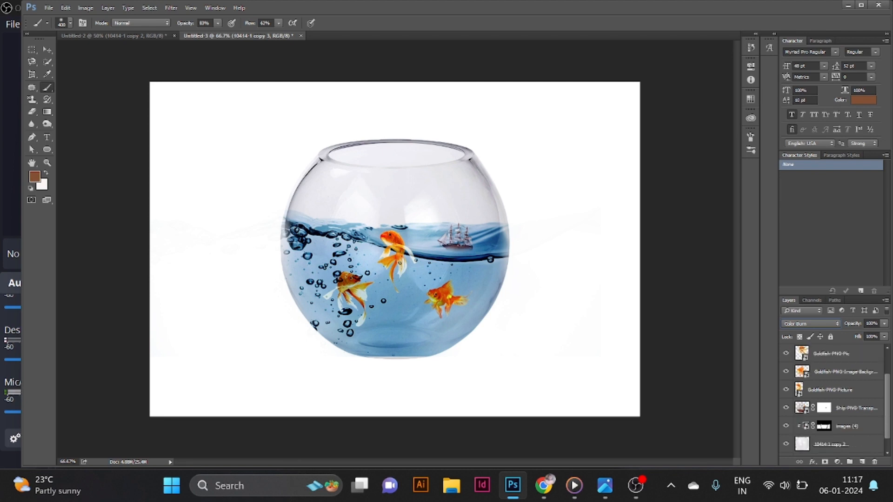
left_click(825, 426)
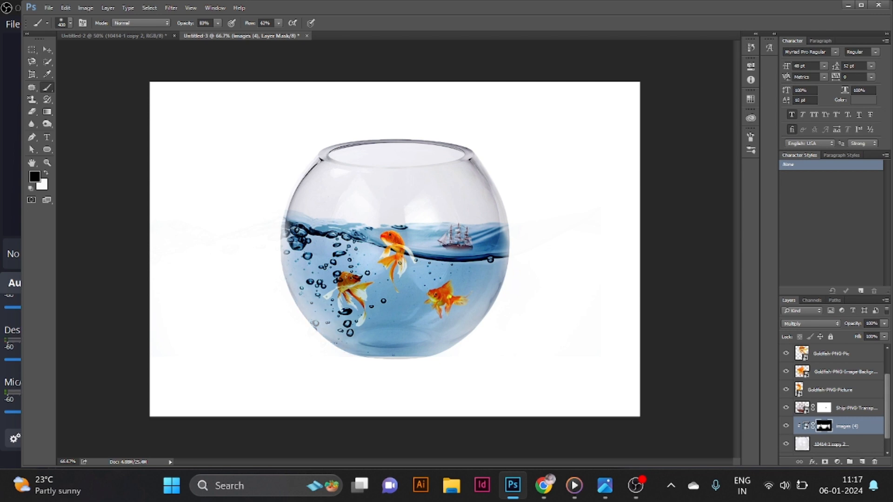
left_click(259, 232)
left_click(259, 235)
left_click(258, 235)
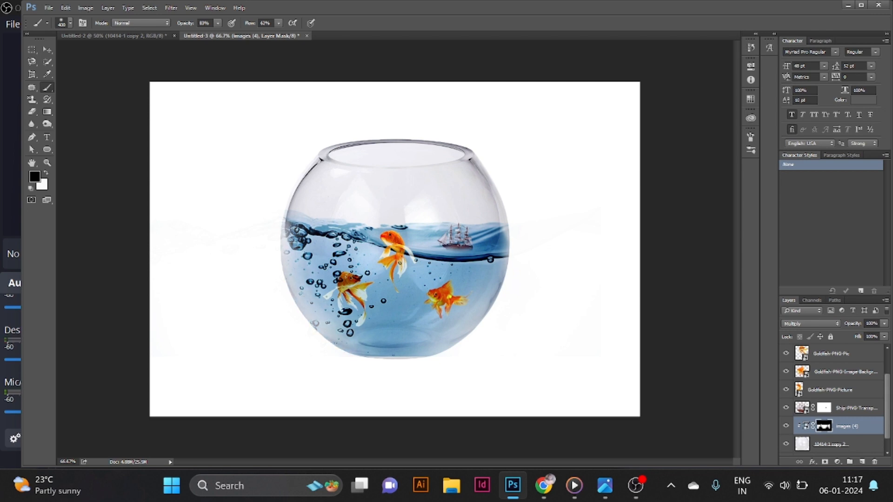
left_click_drag(543, 246, 535, 256)
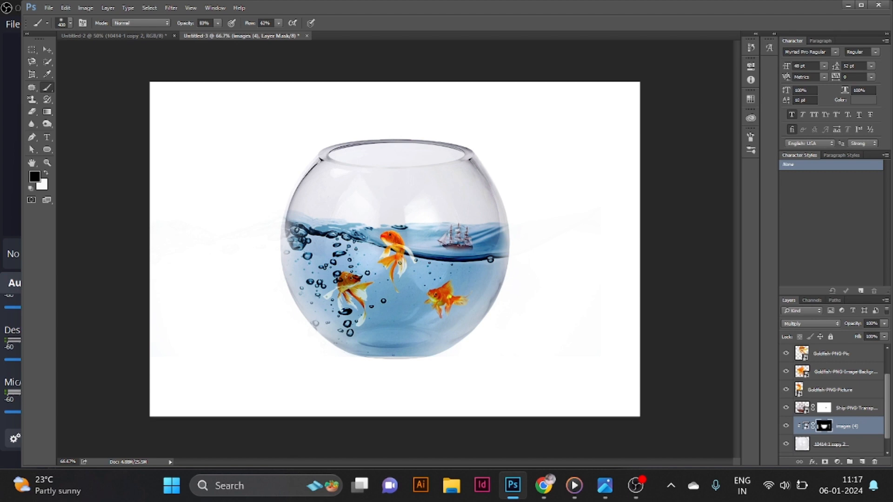
left_click(397, 304)
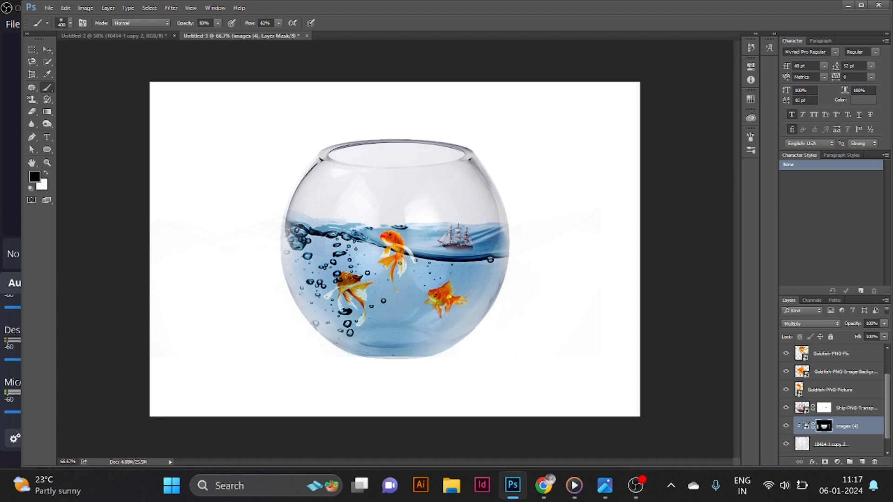
- Nudge the images (4) water layer slightly downward inside the bowl
key("v")
key("ctrl+j")
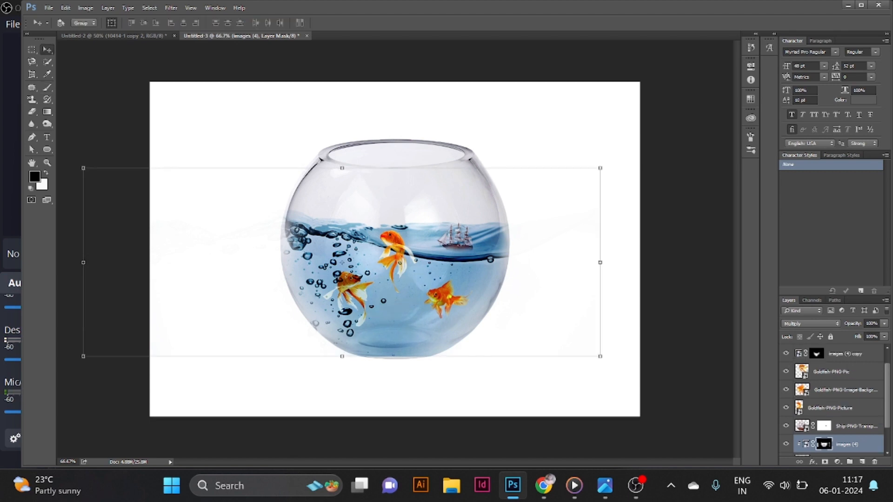
key("shift+Down")
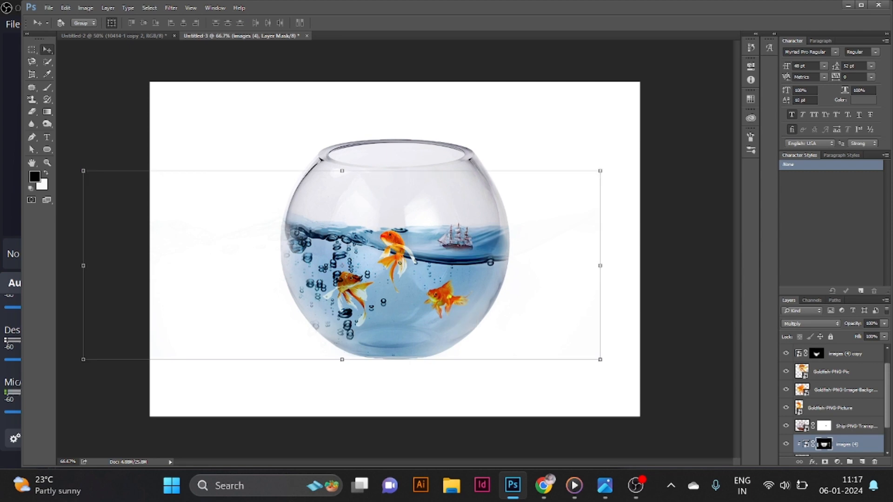
key("Up")
key("Up")
key("Up")
key("Up")
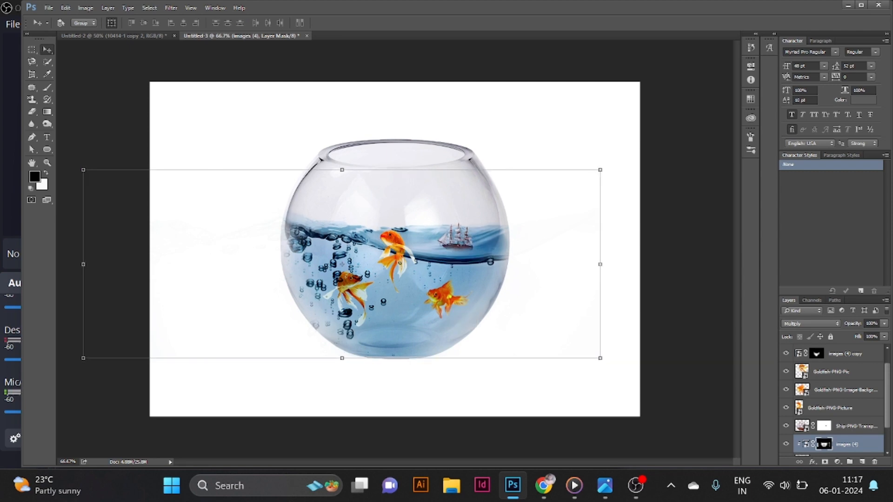
key("Down")
key("Down")
key("Down")
key("Down")
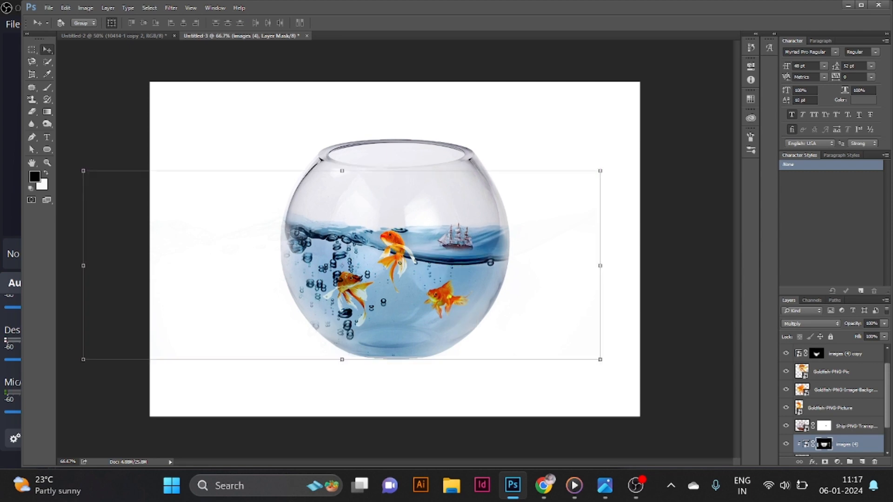
- Try nudging the images (4) copy water layer down, then undo the move
left_click(837, 354)
left_click_drag(381, 261, 382, 265)
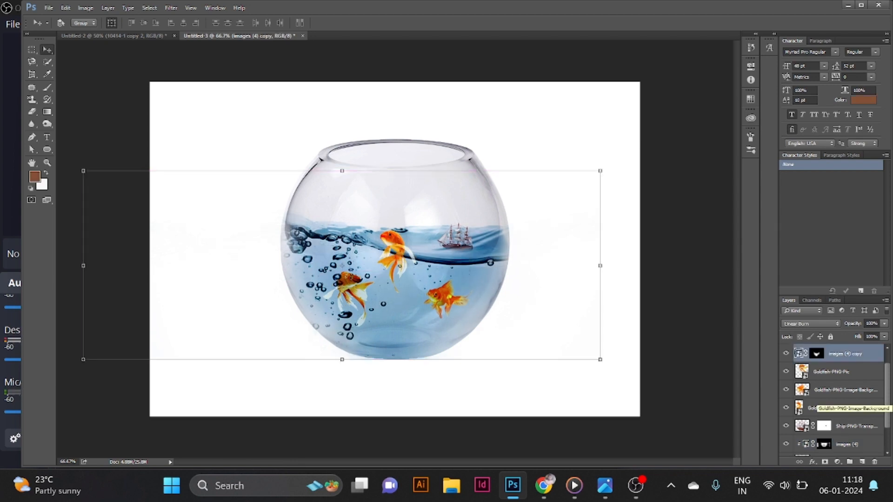
left_click(832, 371)
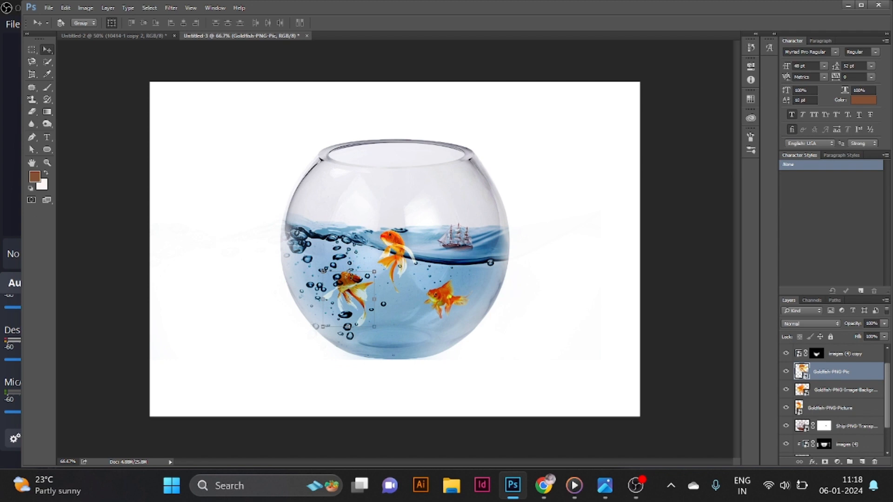
left_click(846, 354)
left_click(847, 444, "shift")
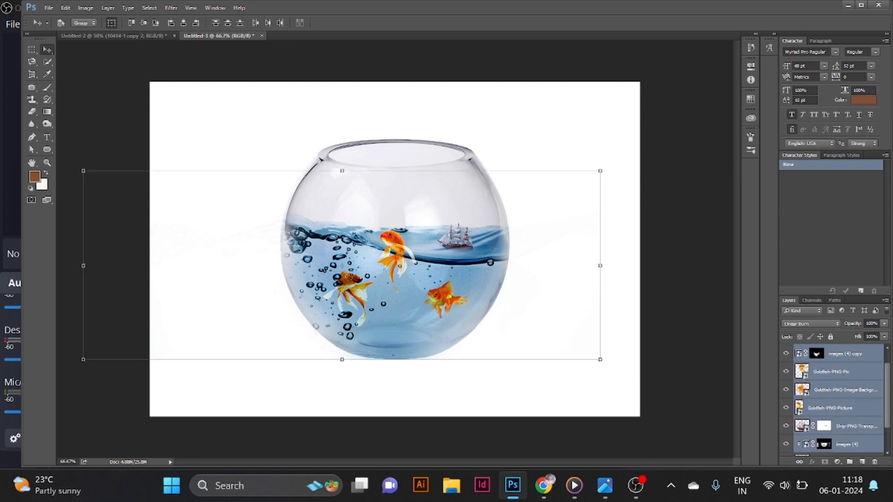
scroll(847, 438, "down", 2)
left_click(832, 429, "shift")
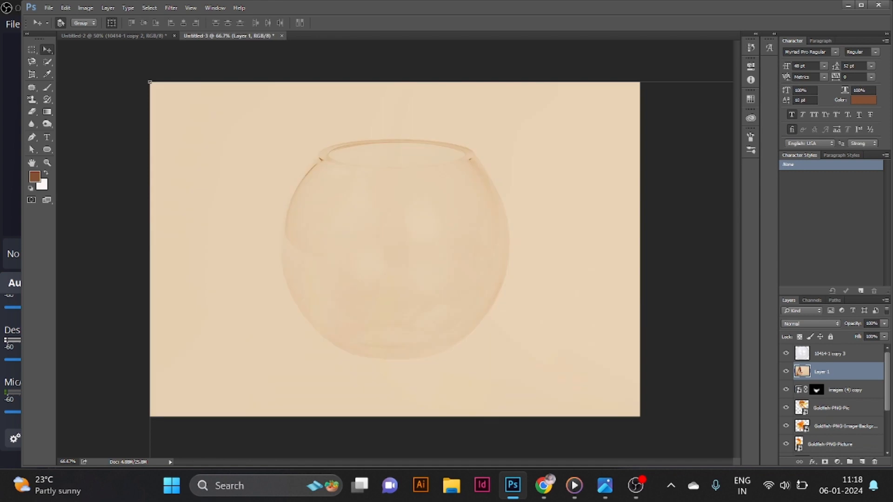
key("ctrl+z")
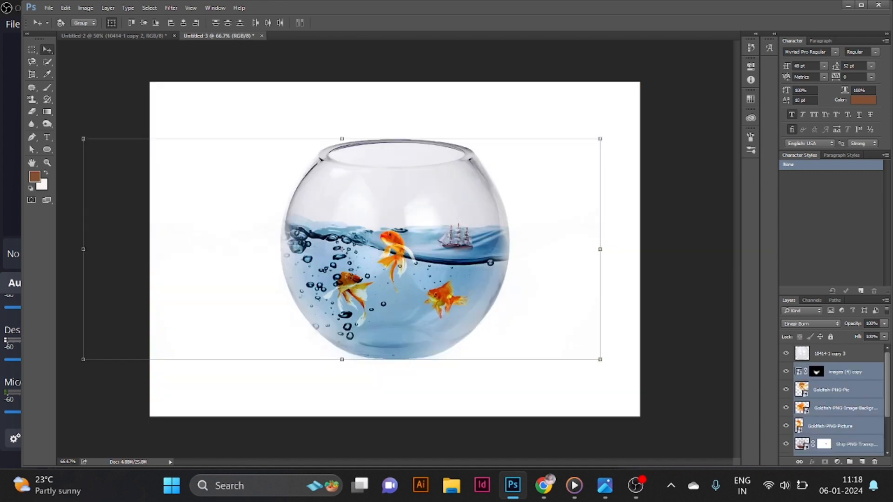
- Select all layers from the top glass copy down to the bowl layer, duplicate them and merge the copies into one layer
left_click(832, 390)
left_click(831, 354)
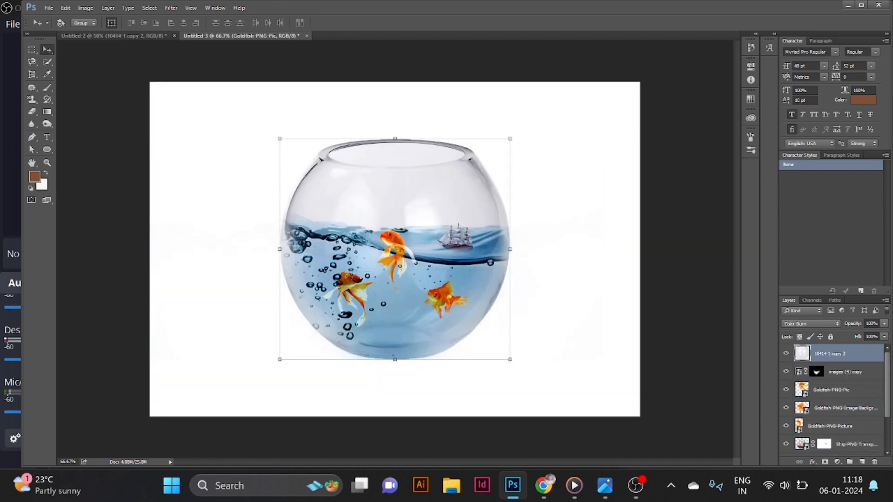
scroll(831, 395, "down", 3)
left_click(832, 430, "shift")
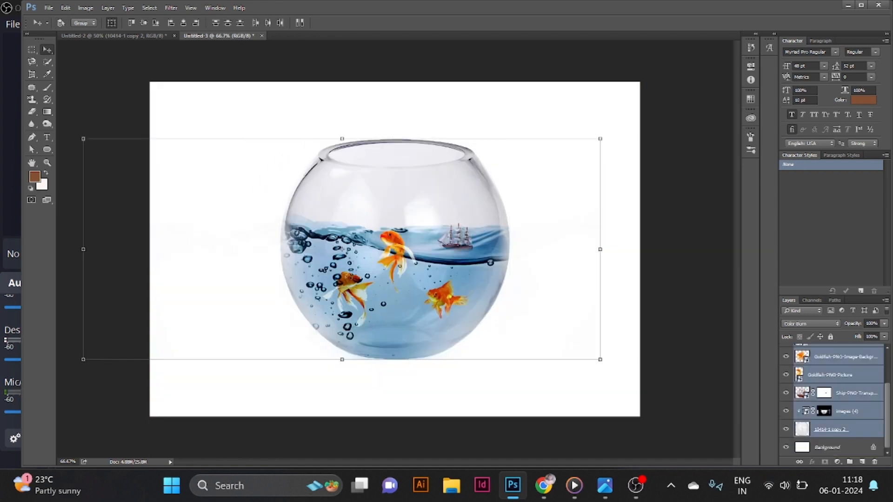
key("ctrl+j")
key("ctrl+e")
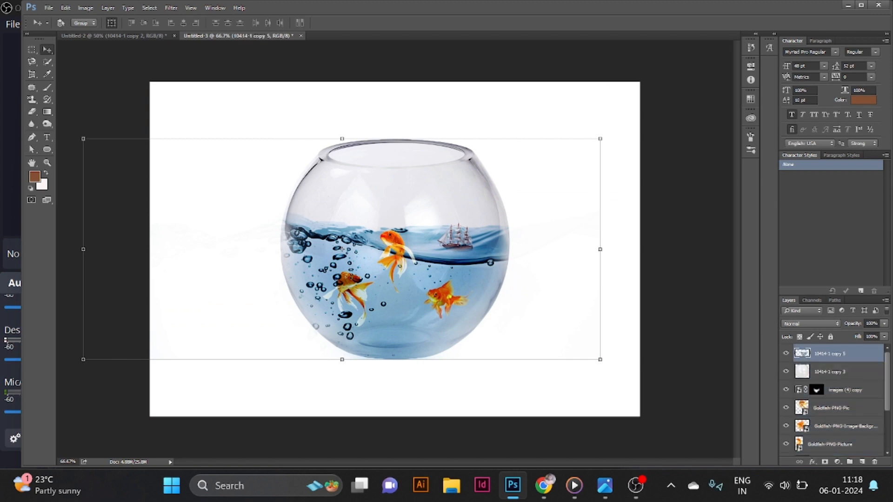
right_click(403, 191)
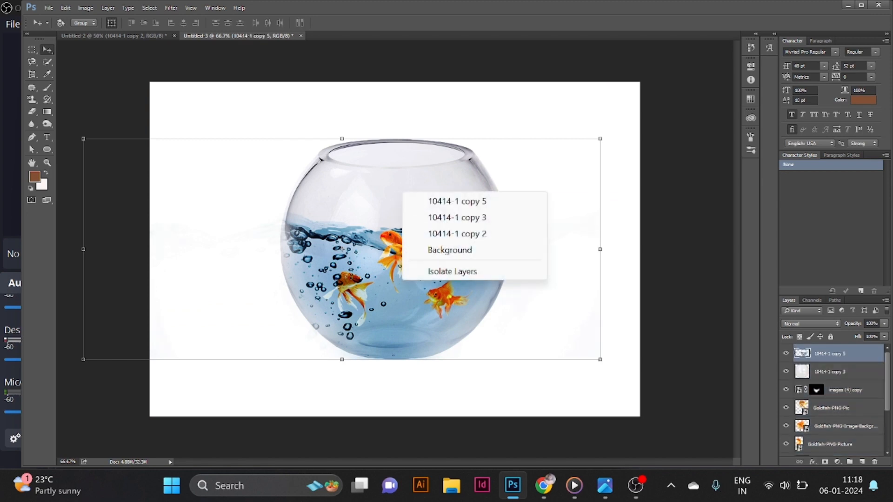
left_click(66, 8)
left_click(66, 8)
mouse_move(108, 297)
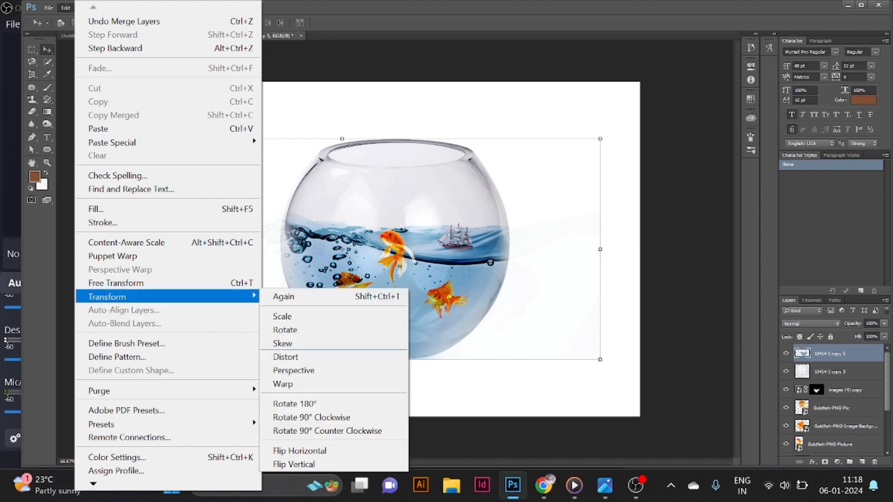
left_click(300, 451)
key("ctrl+z")
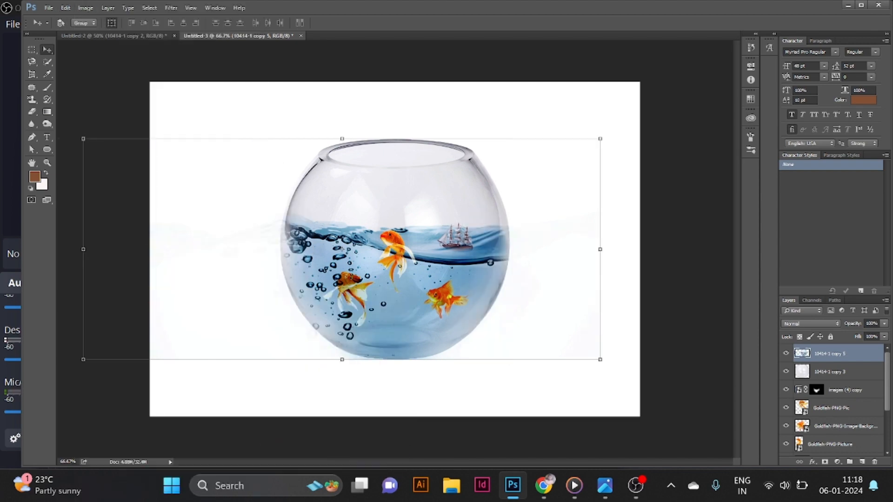
left_click(66, 7)
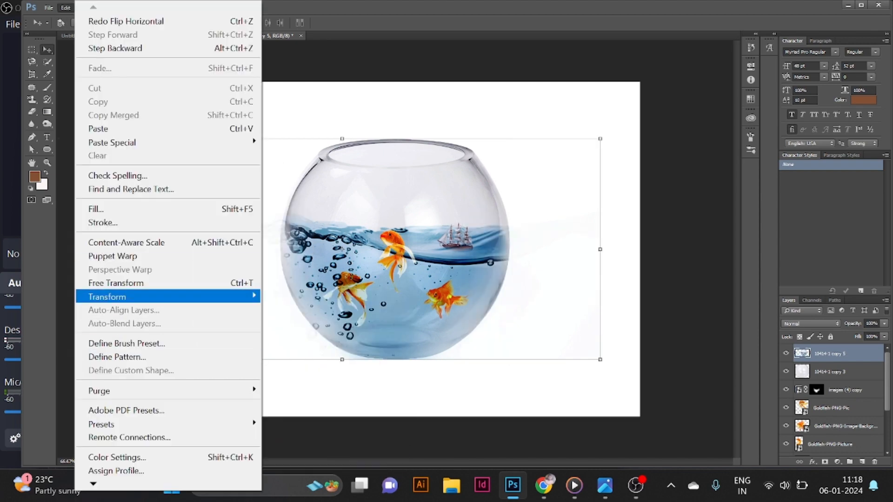
mouse_move(108, 297)
left_click(300, 451)
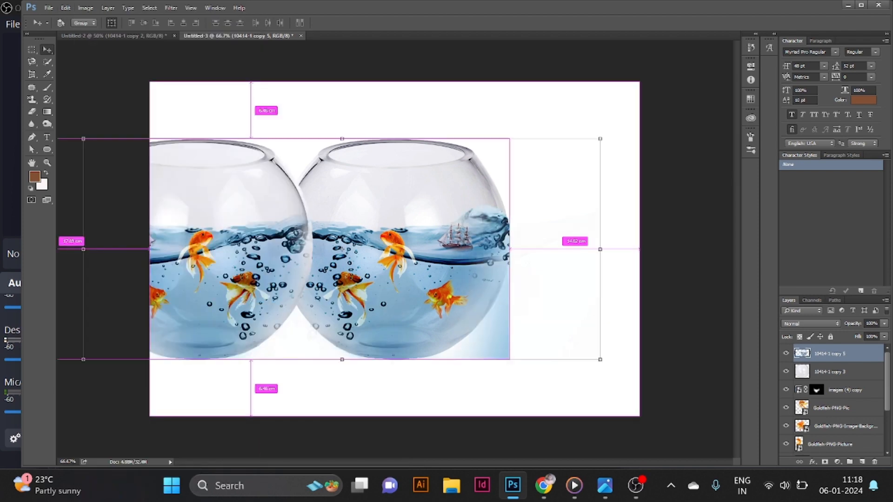
key("ctrl+z")
- Flip the merged layer vertically and move it below the bowl as a reflection
left_click(66, 8)
mouse_move(108, 297)
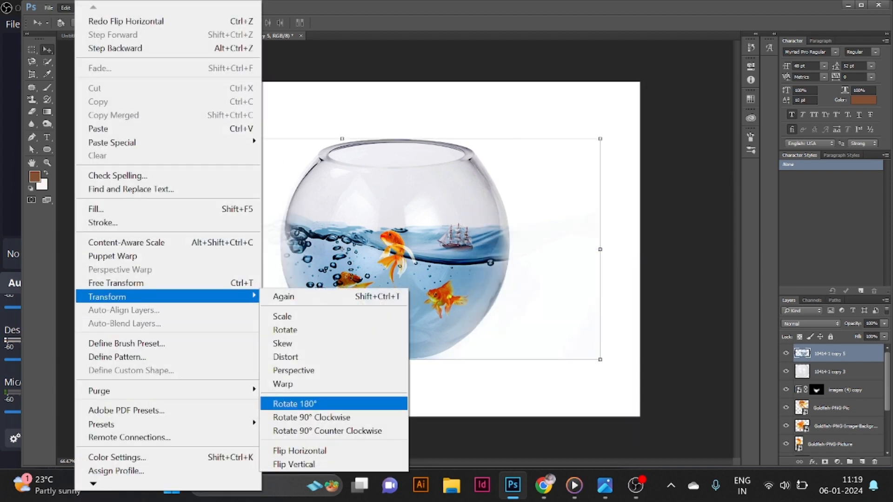
left_click(326, 462)
left_click_drag(381, 238, 374, 458)
left_click_drag(413, 401, 402, 424)
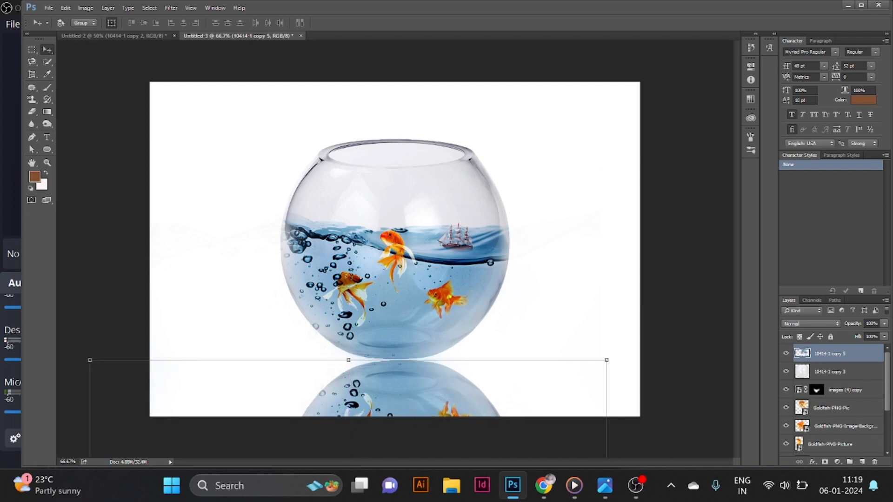
- Add a layer mask to the reflection and paint across its lower part with the Brush to fade it
left_click(825, 462)
left_click(47, 88)
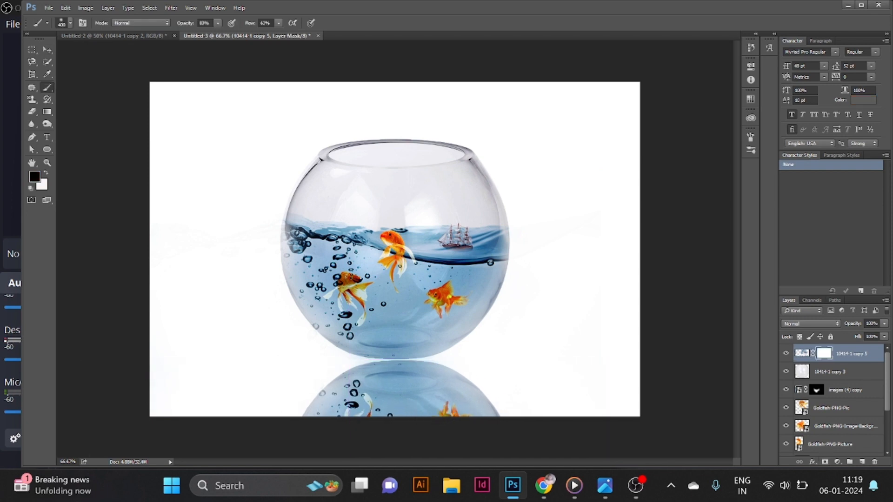
mouse_move(326, 405)
left_mouse_down()
mouse_move(440, 400)
mouse_move(398, 398)
mouse_move(409, 396)
mouse_move(489, 412)
mouse_move(456, 405)
left_mouse_up()
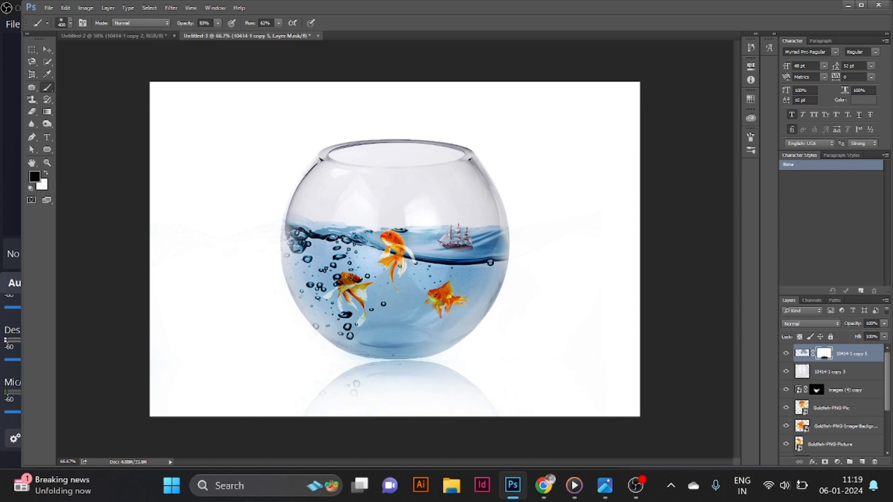
- Free-transform the reflection, squashing its height to about 87%, and commit
key("ctrl+t")
mouse_move(348, 359)
left_mouse_down()
mouse_move(349, 388)
mouse_move(349, 360)
left_mouse_up()
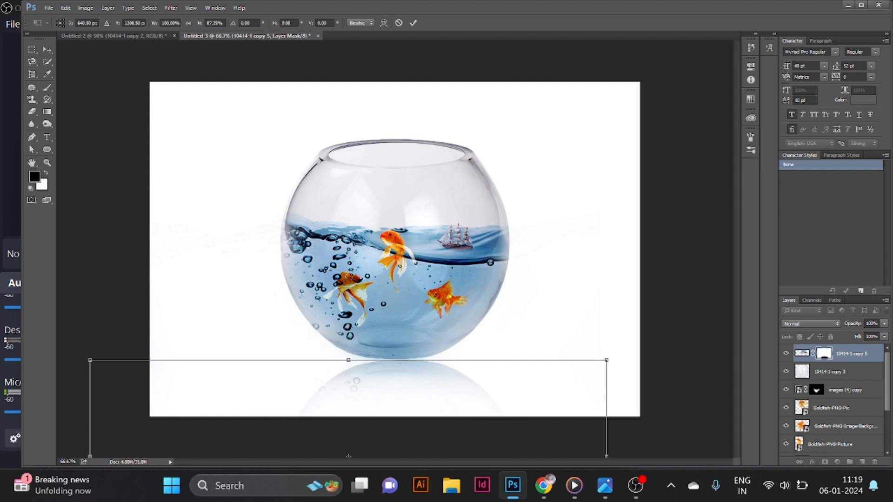
scroll(833, 400, "down", 4)
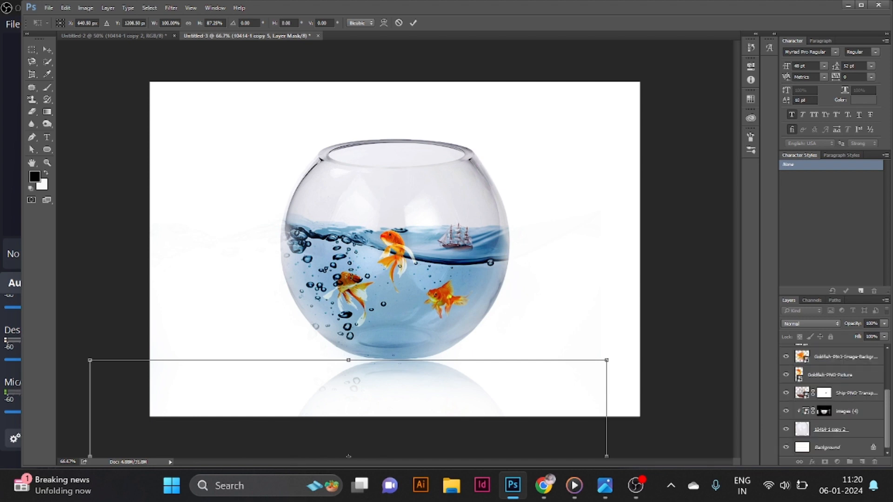
key("Return")
- Unlock the background layer and add a Gradient Fill layer above it
left_click(874, 447)
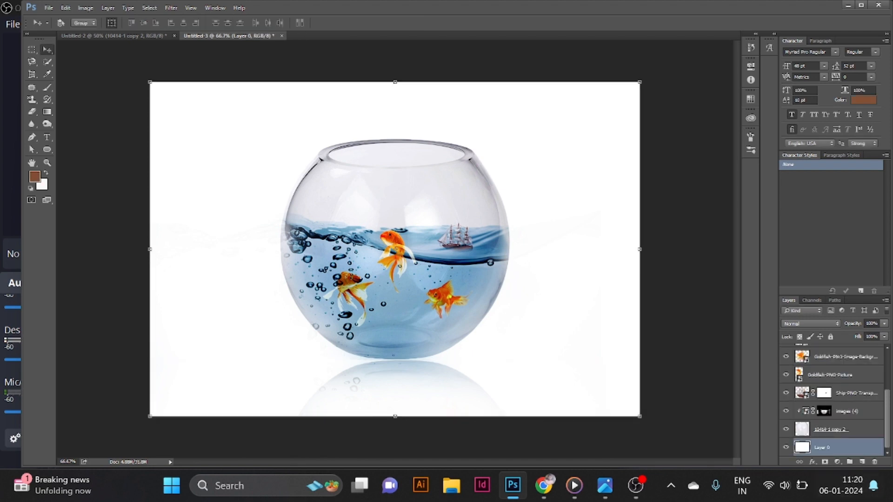
left_click(837, 462)
left_click(791, 163)
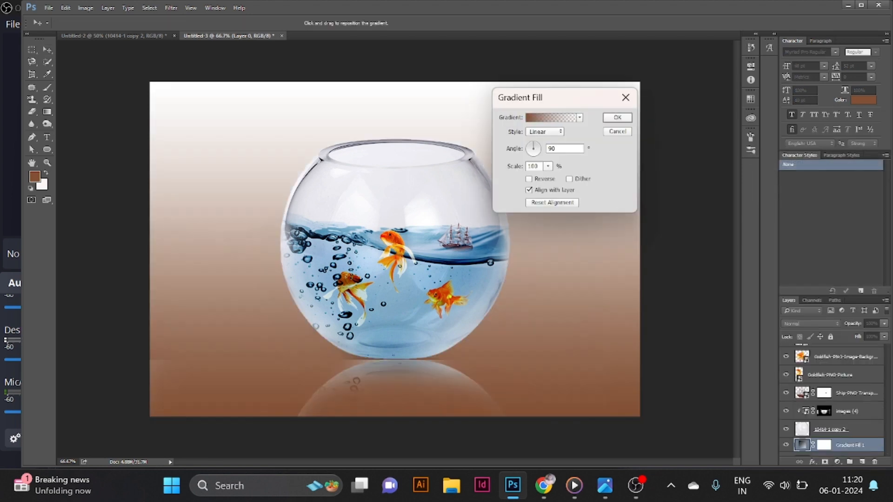
- Set the gradient to the Black, White preset with its left colour stop changed to e1e1f8, and confirm
left_click(551, 117)
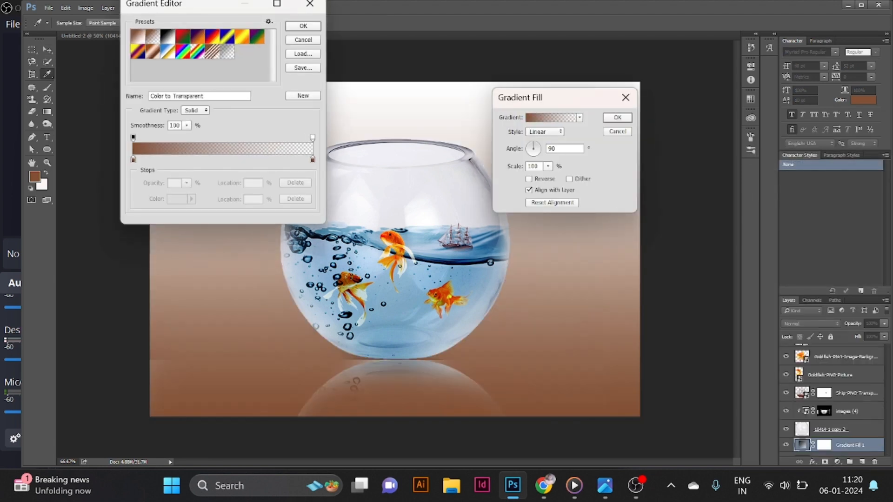
left_click(242, 37)
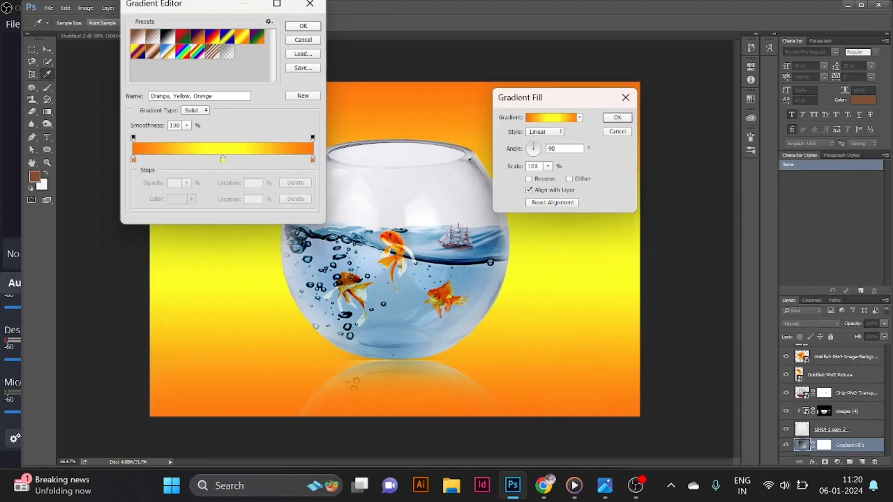
left_click(167, 36)
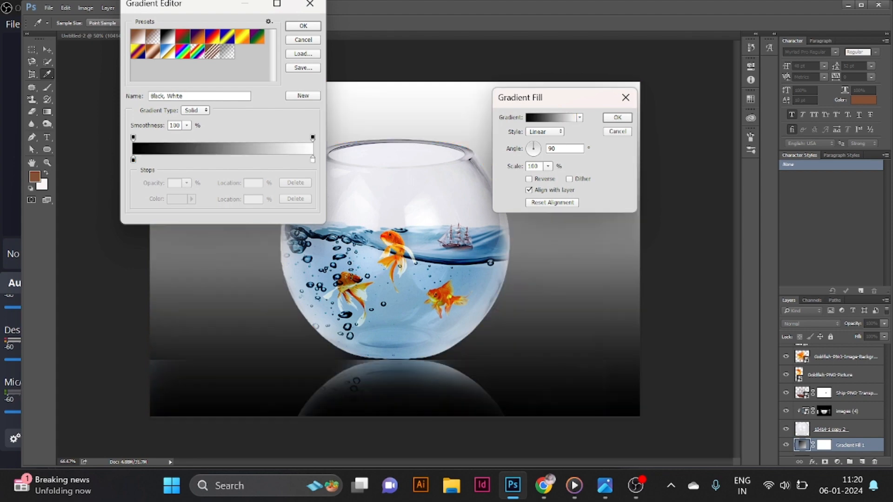
double_click(133, 160)
type("e1e1f8")
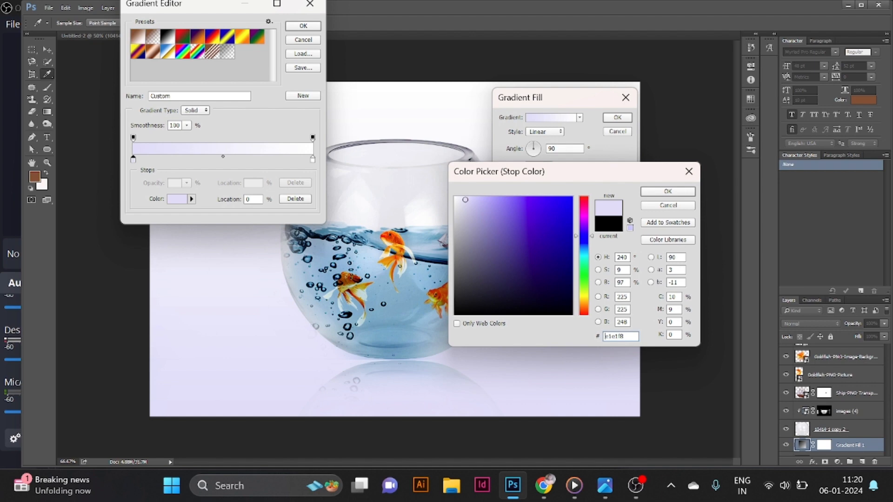
double_click(613, 336)
key("Return")
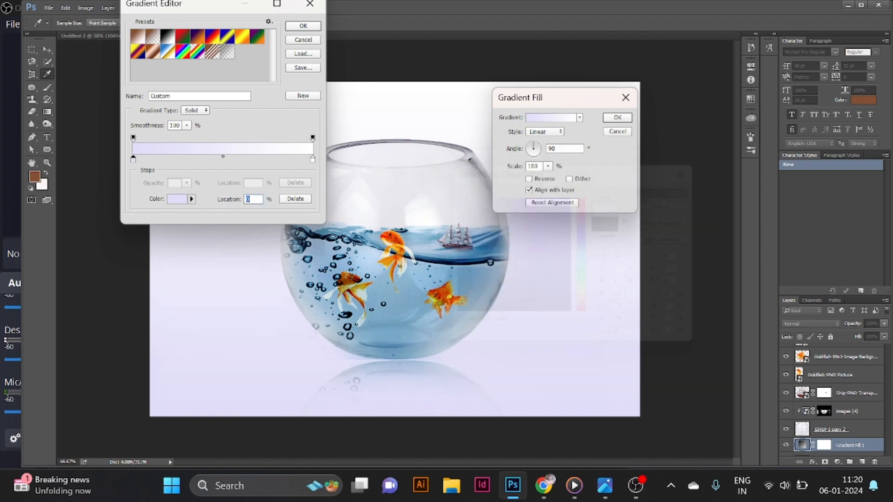
key("Return")
key("Return")
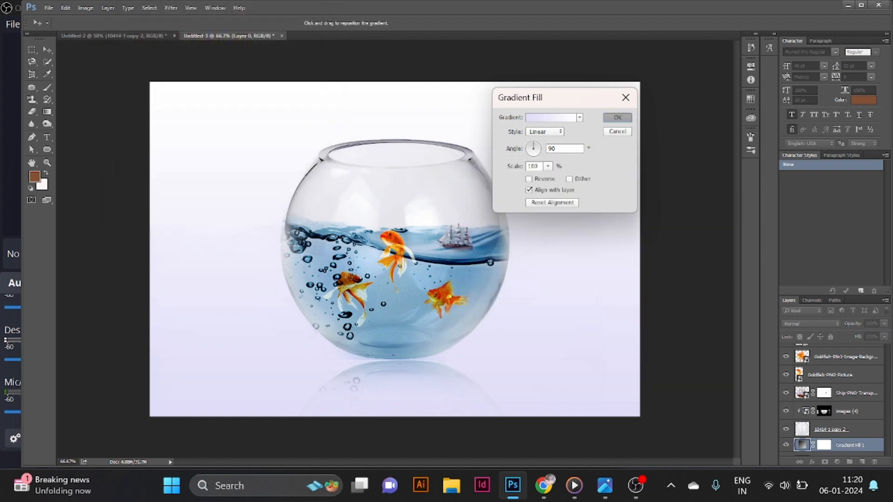